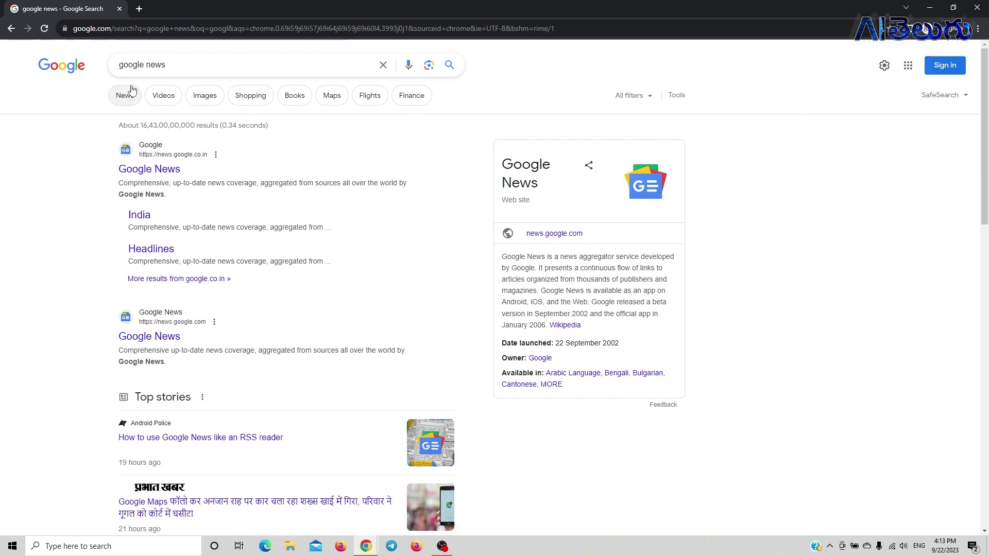
Open Google News from the search results and look through the top stories and topic sections
{"action": "left_click", "coordinate": [147, 169]}
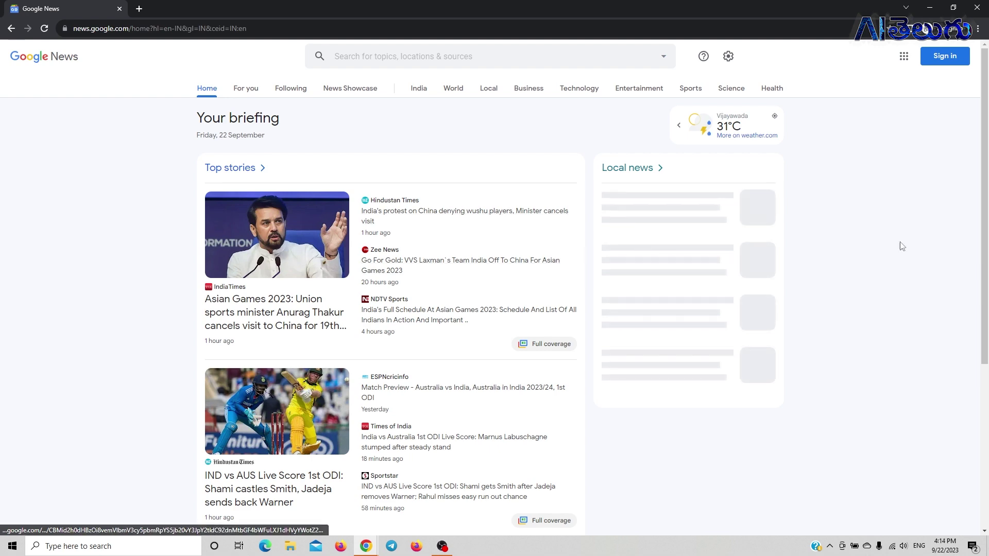
{"action": "mouse_move", "coordinate": [985, 155]}
{"action": "left_mouse_down"}
{"action": "mouse_move", "coordinate": [983, 231]}
{"action": "mouse_move", "coordinate": [976, 164]}
{"action": "left_mouse_up"}
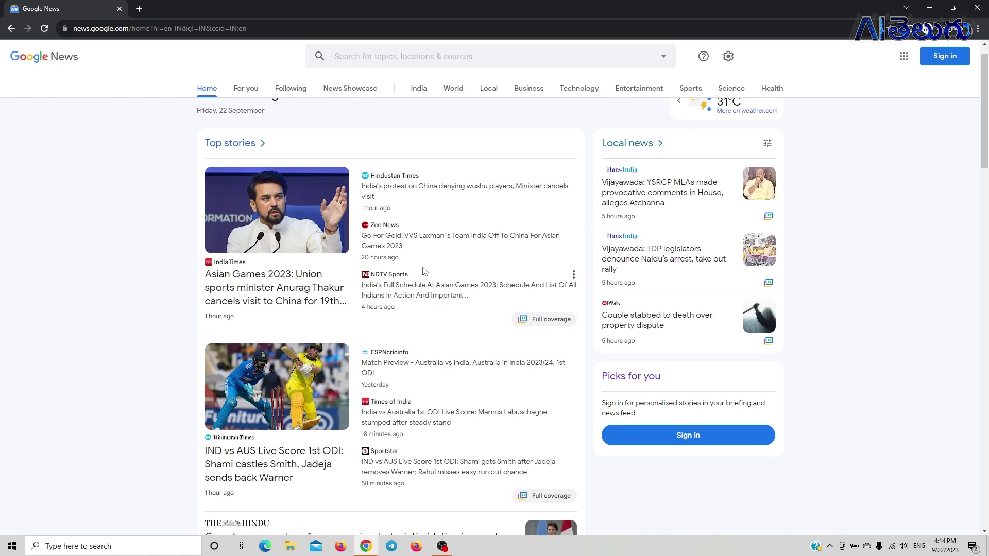
{"action": "left_click_drag", "start_coordinate": [984, 155], "coordinate": [986, 194]}
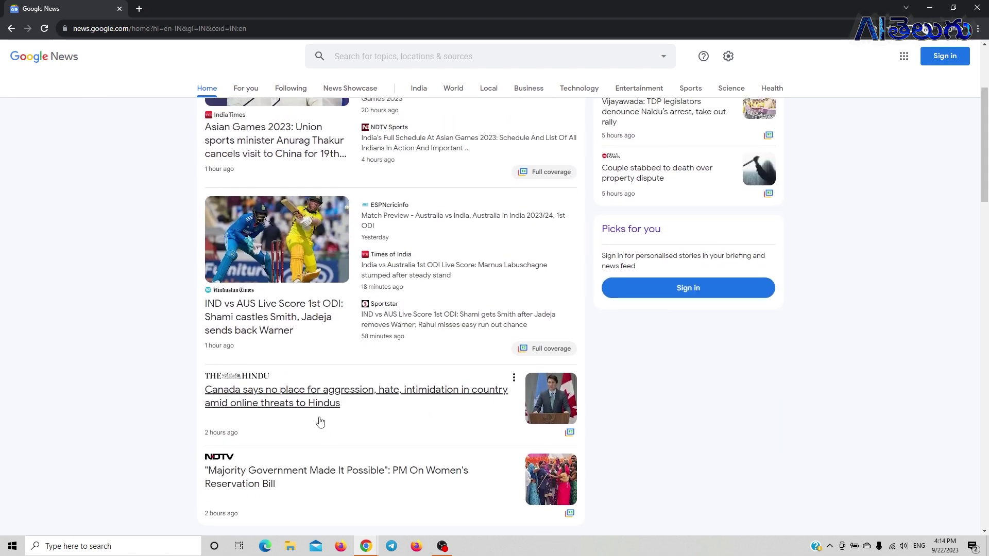
{"action": "left_click_drag", "start_coordinate": [985, 167], "coordinate": [987, 225]}
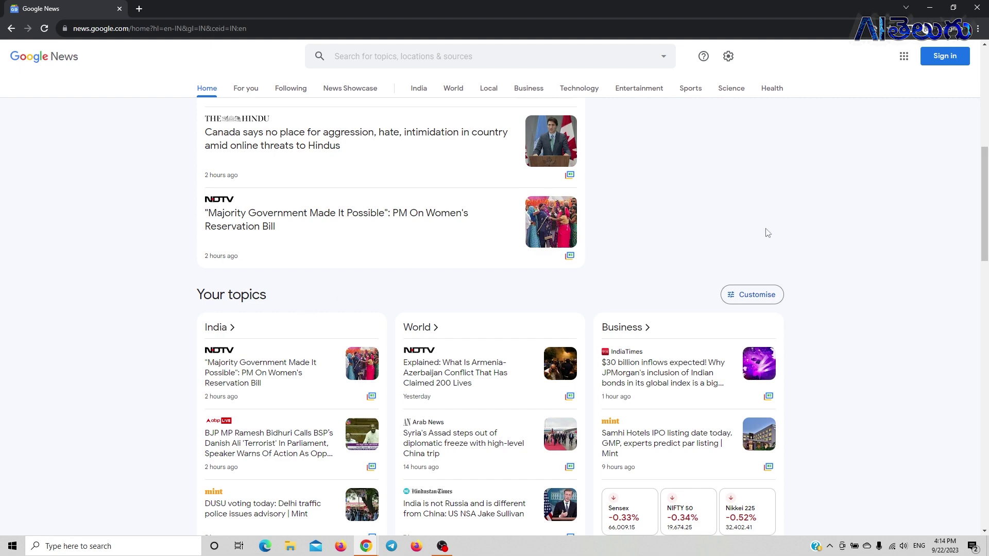
{"action": "scroll", "coordinate": [251, 364], "scroll_direction": "up", "scroll_amount": 7}
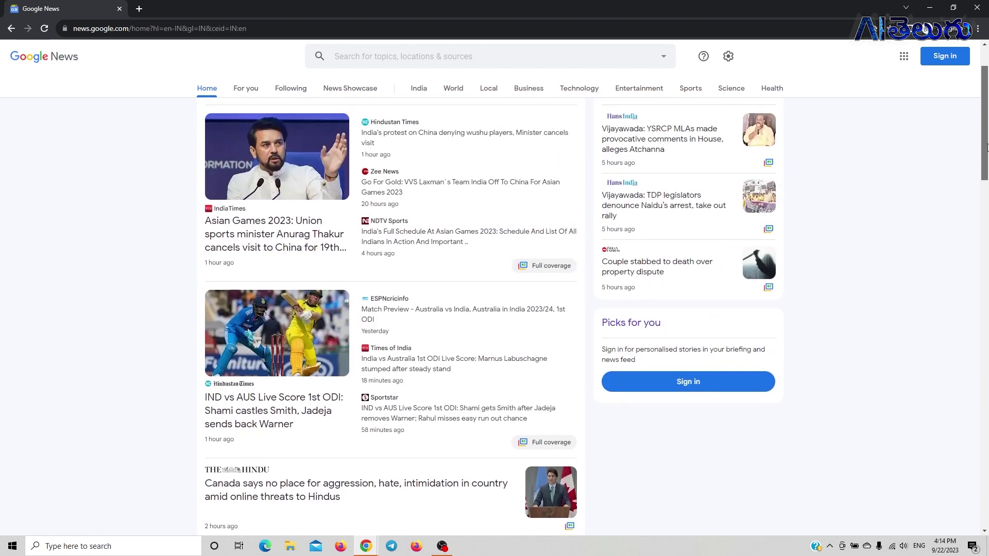
Open The Hindu's story on Canada and online threats to Hindus, skim it, and return to Google News
{"action": "left_click", "coordinate": [279, 481]}
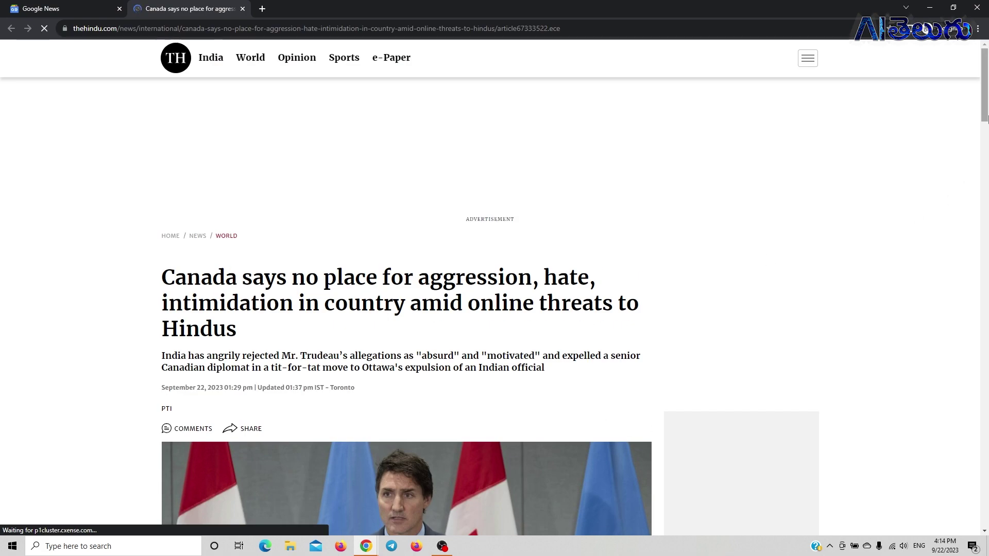
{"action": "left_click_drag", "start_coordinate": [984, 116], "coordinate": [984, 209]}
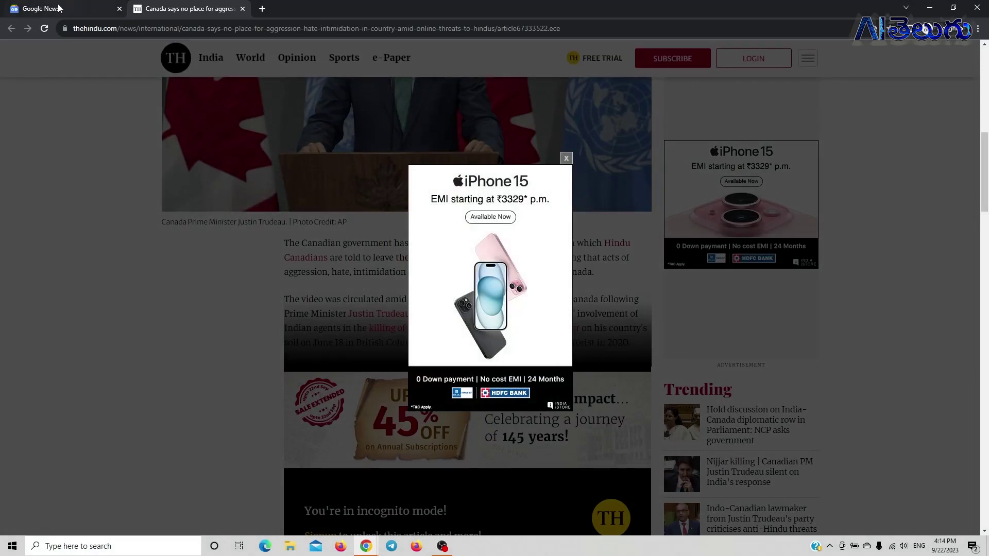
{"action": "left_click", "coordinate": [60, 8]}
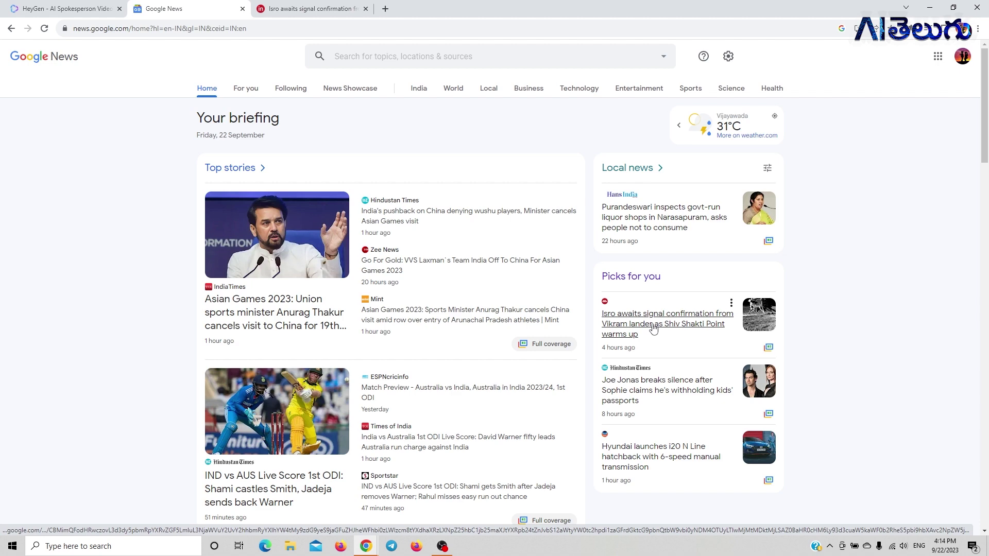
Open the Isro Vikram lander story under Picks for you and copy the three paragraphs below its In Short summary
{"action": "left_click", "coordinate": [653, 328]}
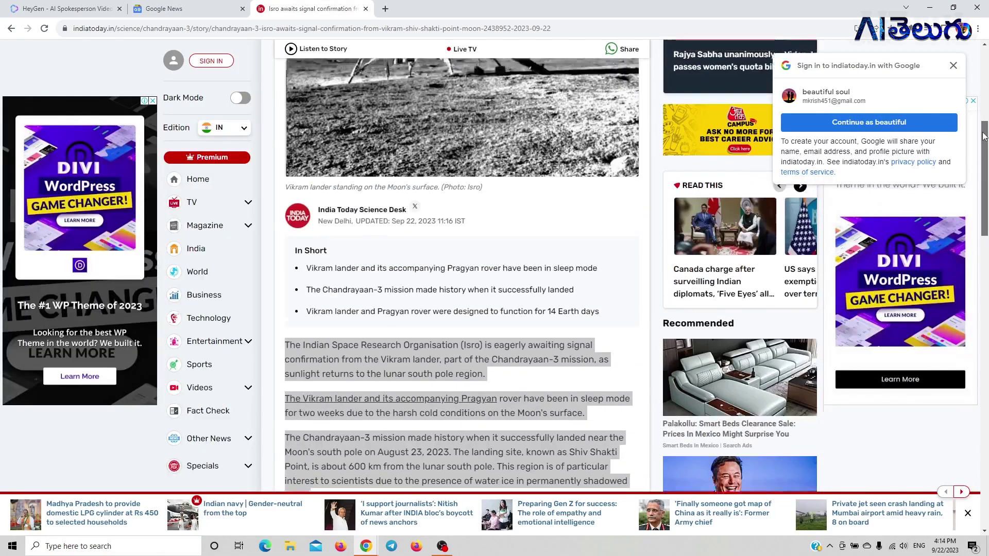
{"action": "scroll", "coordinate": [984, 136], "scroll_direction": "down", "scroll_amount": 2}
{"action": "left_click", "coordinate": [340, 273]}
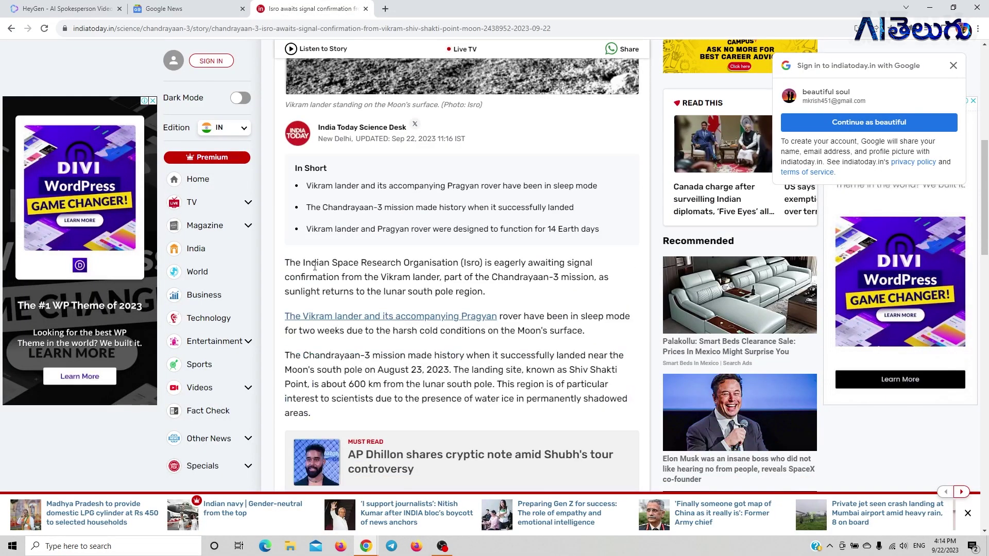
{"action": "left_click_drag", "start_coordinate": [287, 261], "coordinate": [329, 418]}
{"action": "key", "text": "ctrl+c"}
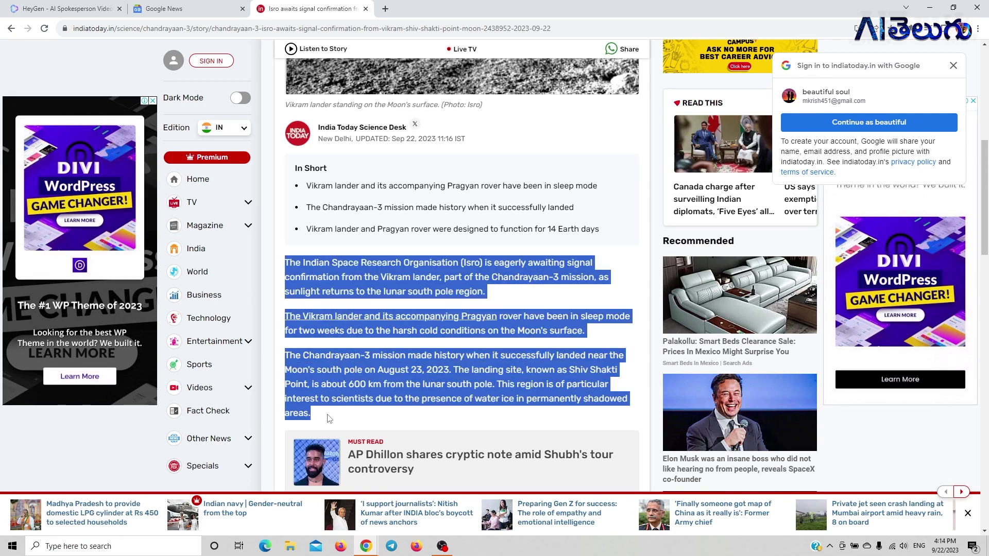
Open Notepad and paste the copied Isro paragraphs into a blank document
{"action": "left_click", "coordinate": [145, 549]}
{"action": "type", "text": "no"}
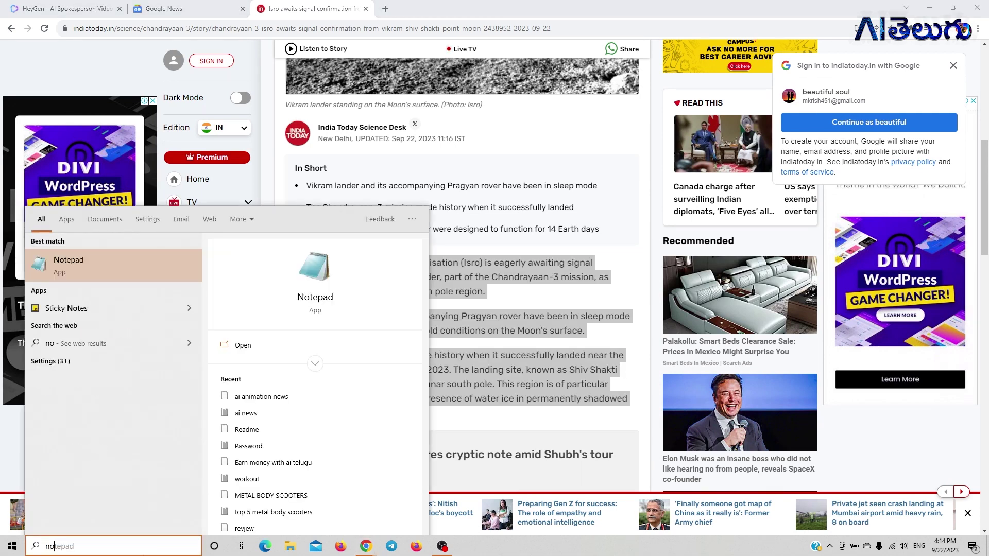
{"action": "left_click", "coordinate": [322, 345]}
{"action": "key", "text": "ctrl+v"}
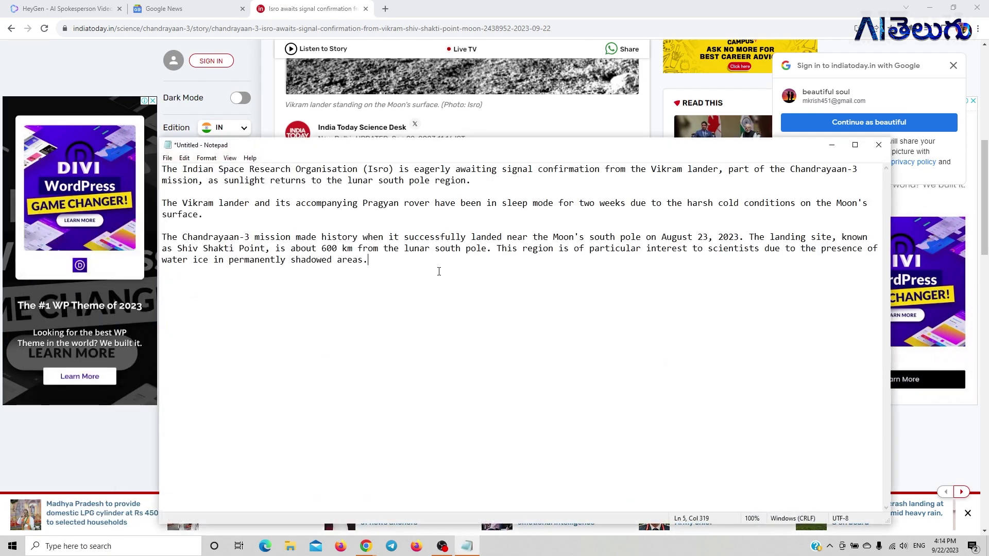
Return to the browser and open the Hindustan Times article on India's protest over China denying wushu players
{"action": "key", "text": "alt+Tab"}
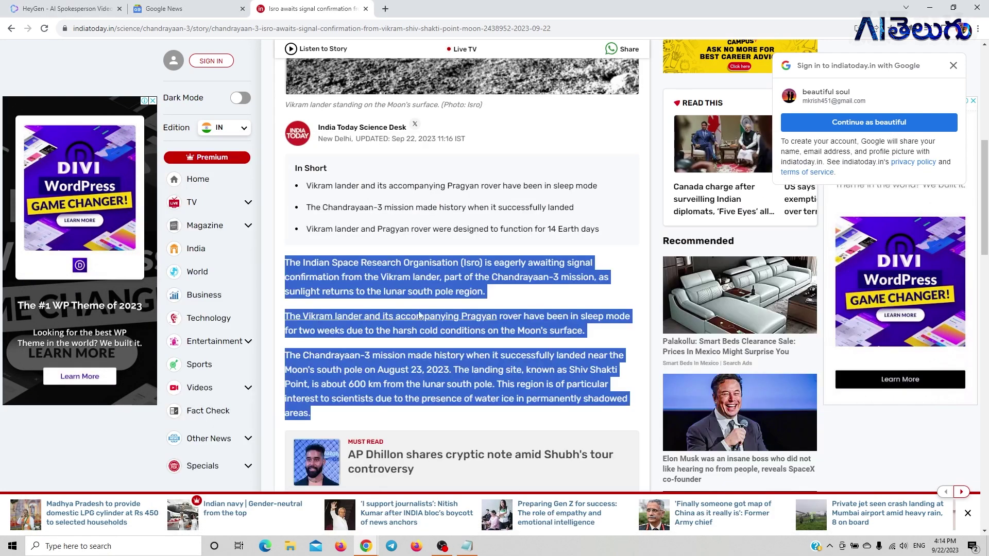
{"action": "scroll", "coordinate": [181, 84], "scroll_direction": "down", "scroll_amount": 1}
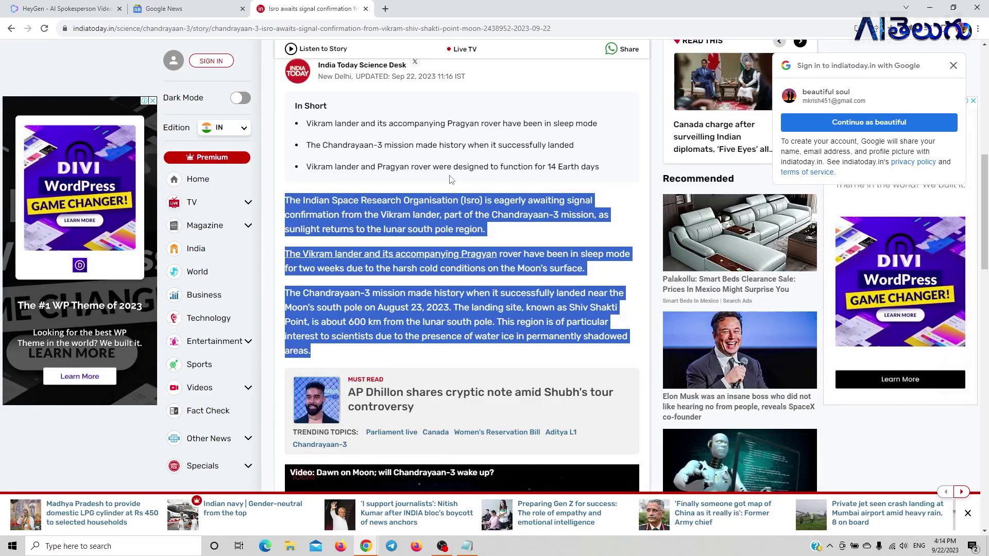
{"action": "left_click", "coordinate": [11, 28]}
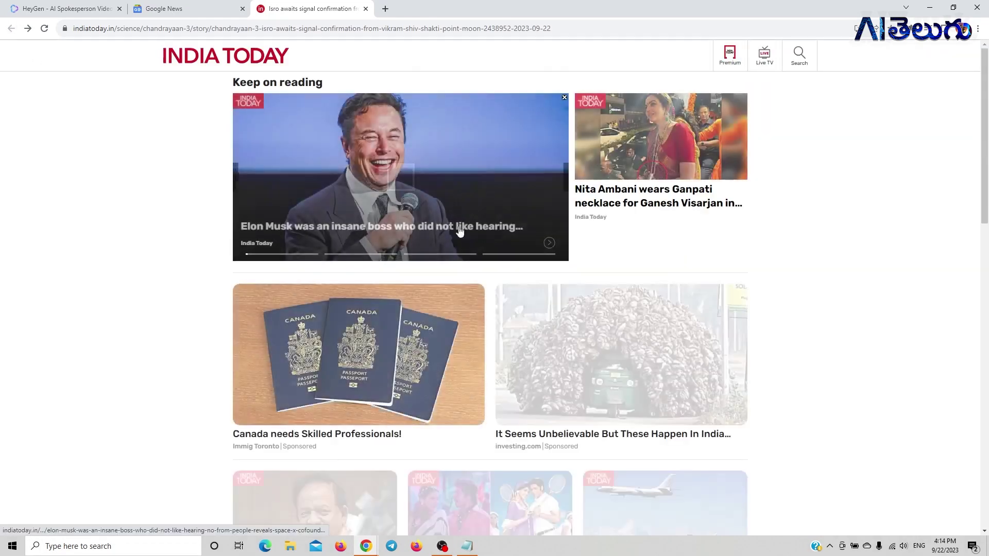
{"action": "scroll", "coordinate": [987, 206], "scroll_direction": "down", "scroll_amount": 8}
{"action": "scroll", "coordinate": [987, 207], "scroll_direction": "up", "scroll_amount": 5}
{"action": "key", "text": "ctrl+shift+t"}
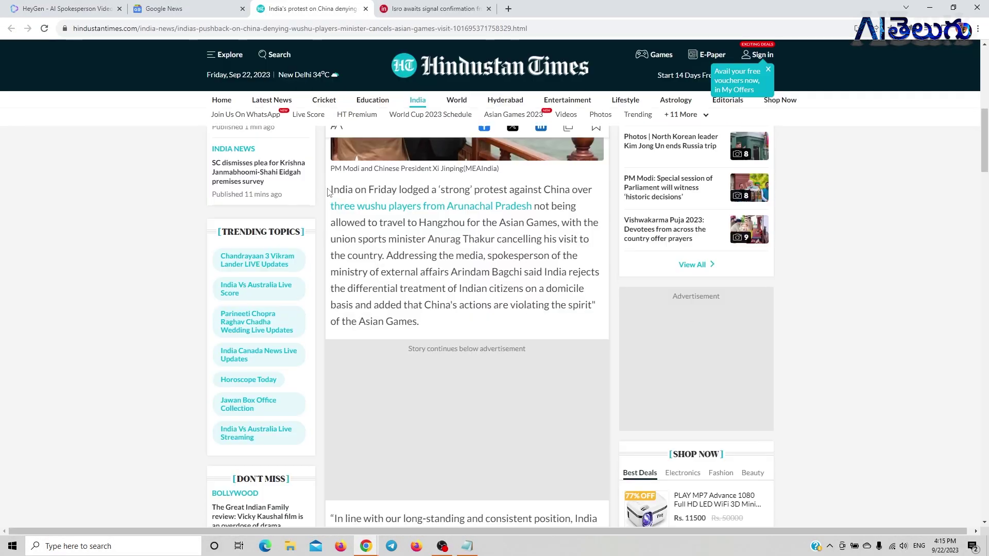
Copy the article's opening paragraph about the wushu players and paste it below the Isro text in Notepad
{"action": "left_click_drag", "start_coordinate": [332, 193], "coordinate": [416, 330]}
{"action": "key", "text": "ctrl+c"}
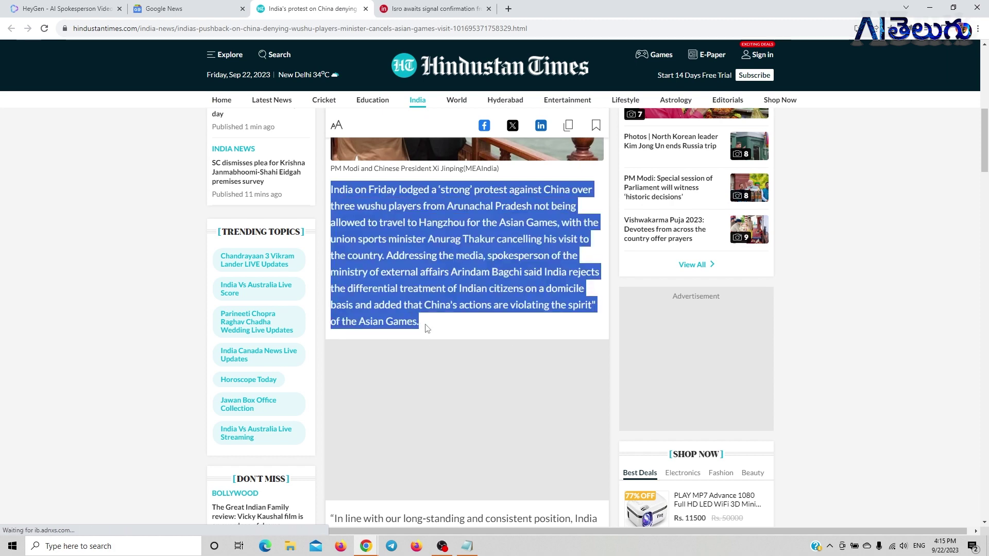
{"action": "key", "text": "alt+Tab"}
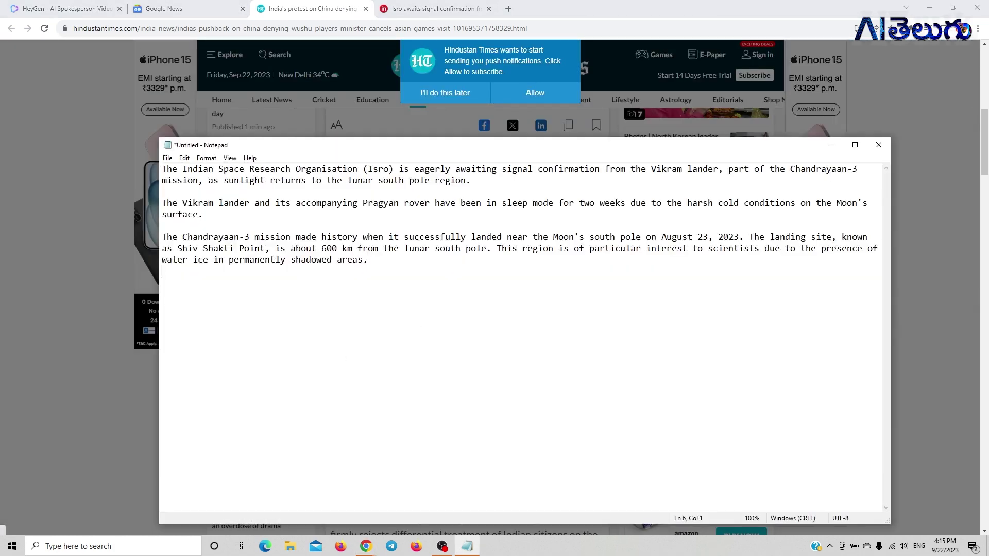
{"action": "key", "text": "ctrl+v"}
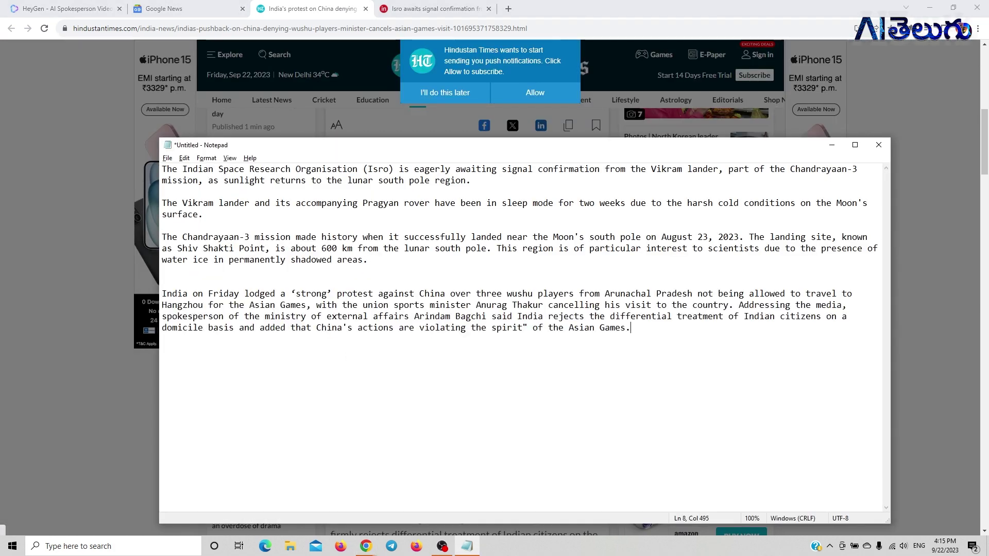
Save the Notepad document as news12 in the Telegram Desktop folder
{"action": "key", "text": "ctrl+s"}
{"action": "type", "text": "news"}
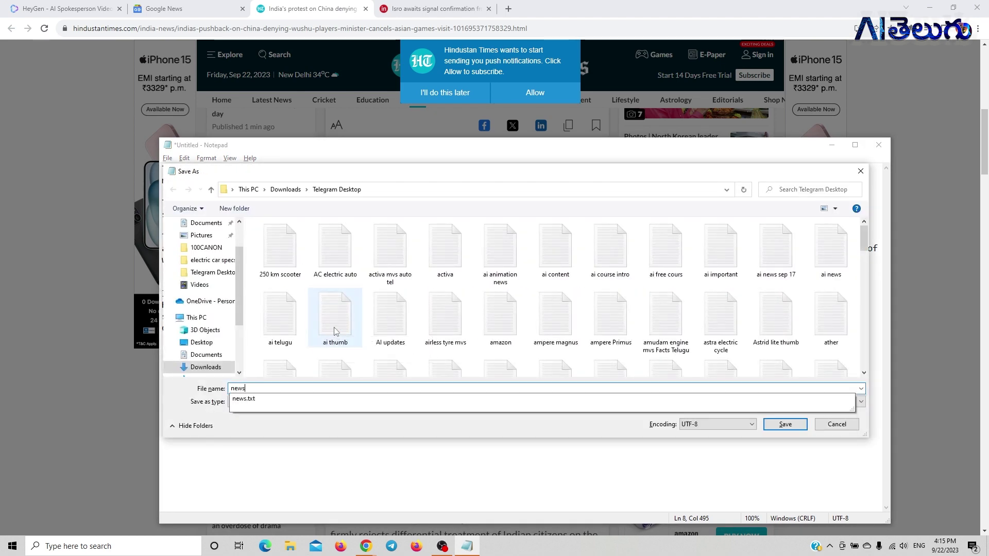
{"action": "key", "text": "Return"}
{"action": "key", "text": "Return"}
{"action": "type", "text": "12"}
{"action": "left_click", "coordinate": [785, 424]}
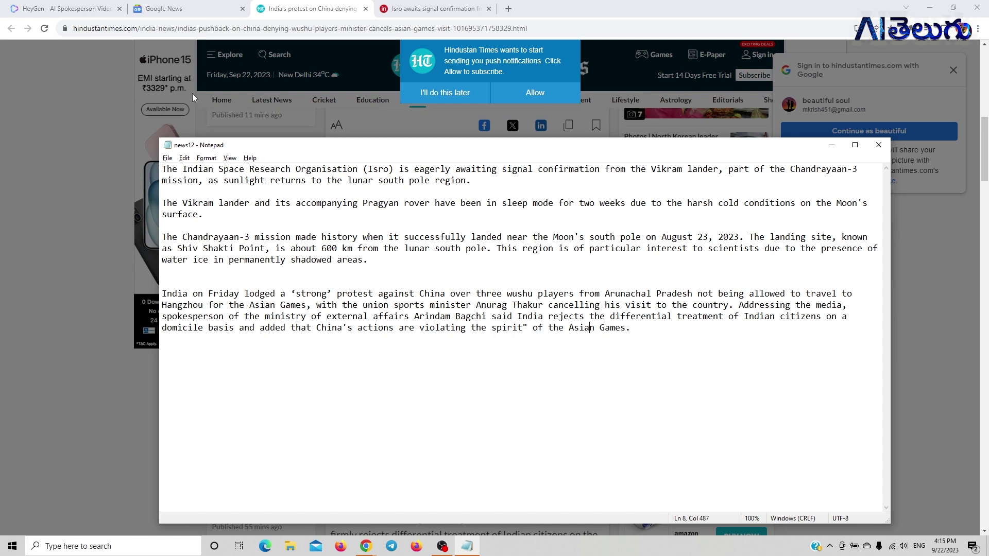
Switch to the incognito browser window and close The Hindu article's tab there
{"action": "left_click", "coordinate": [179, 8]}
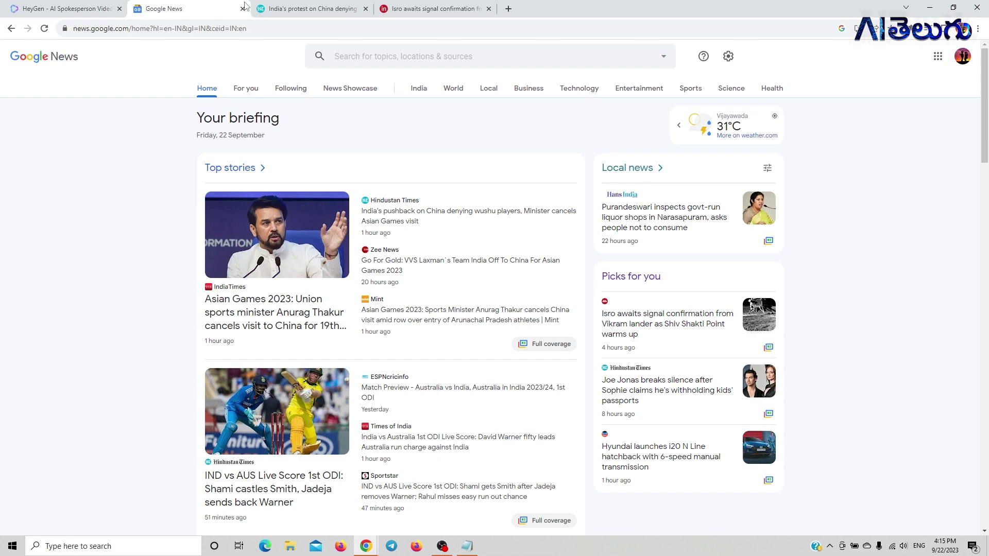
{"action": "left_click", "coordinate": [29, 6]}
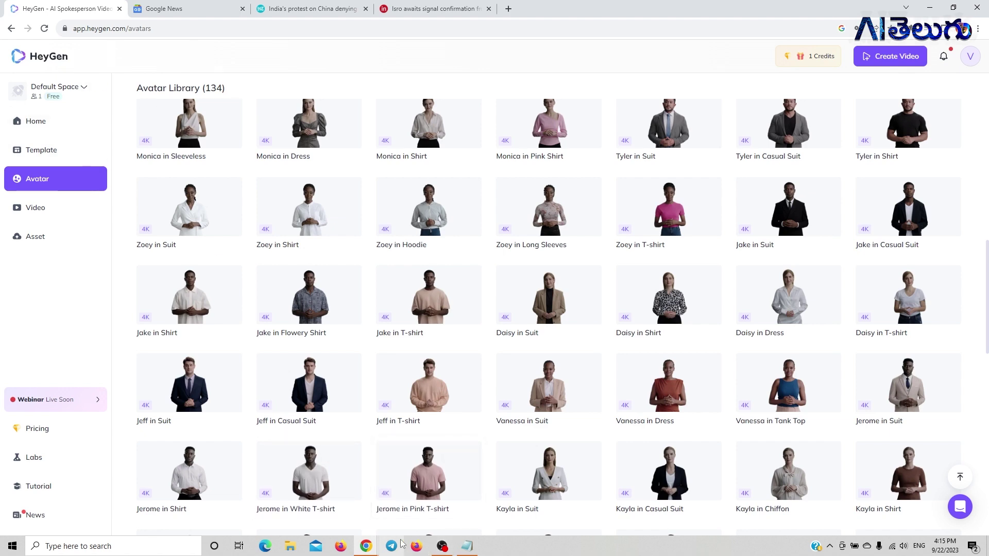
{"action": "mouse_move", "coordinate": [370, 546]}
{"action": "left_click", "coordinate": [422, 494]}
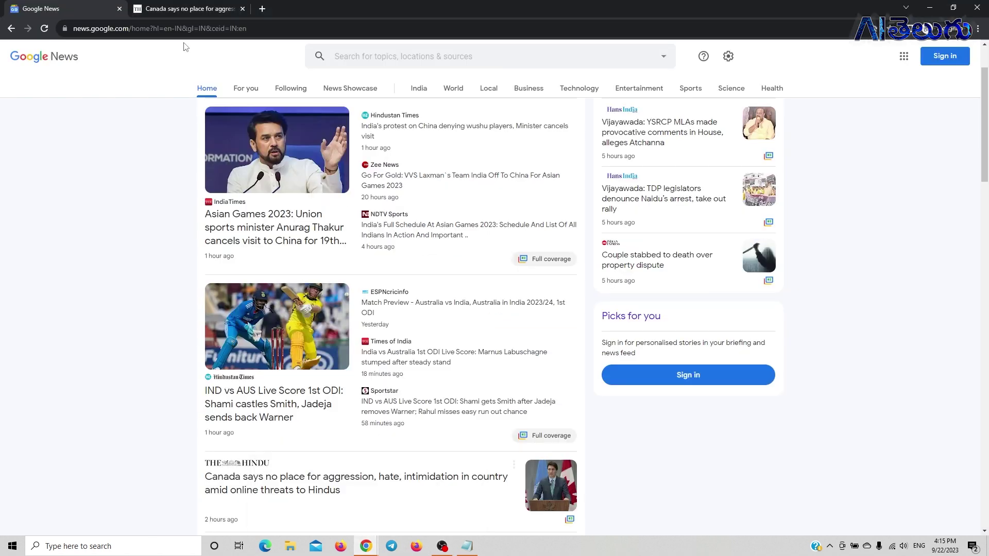
{"action": "left_click", "coordinate": [203, 6]}
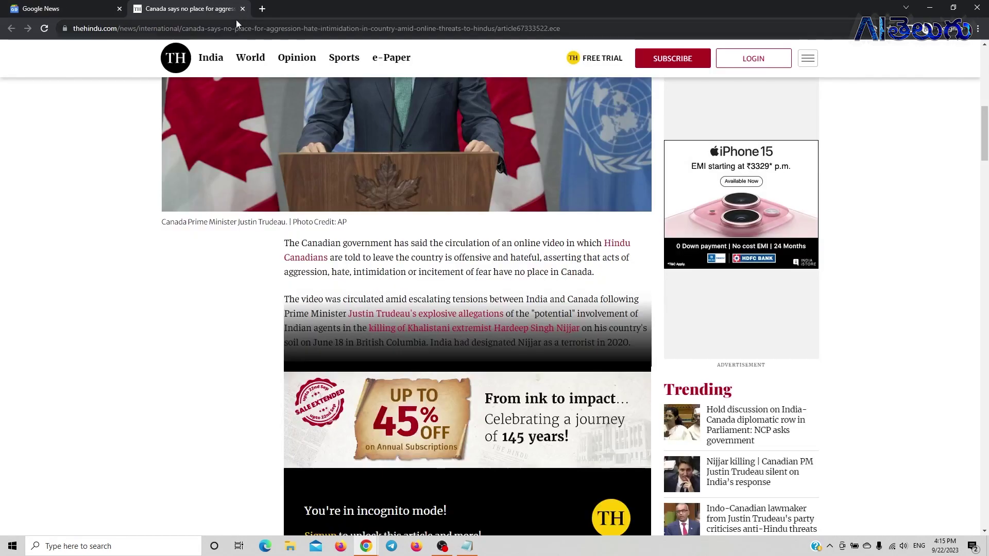
{"action": "left_click", "coordinate": [242, 9]}
Go to heygen.com and look over the homepage down to the Avatars features section
{"action": "left_click", "coordinate": [237, 29]}
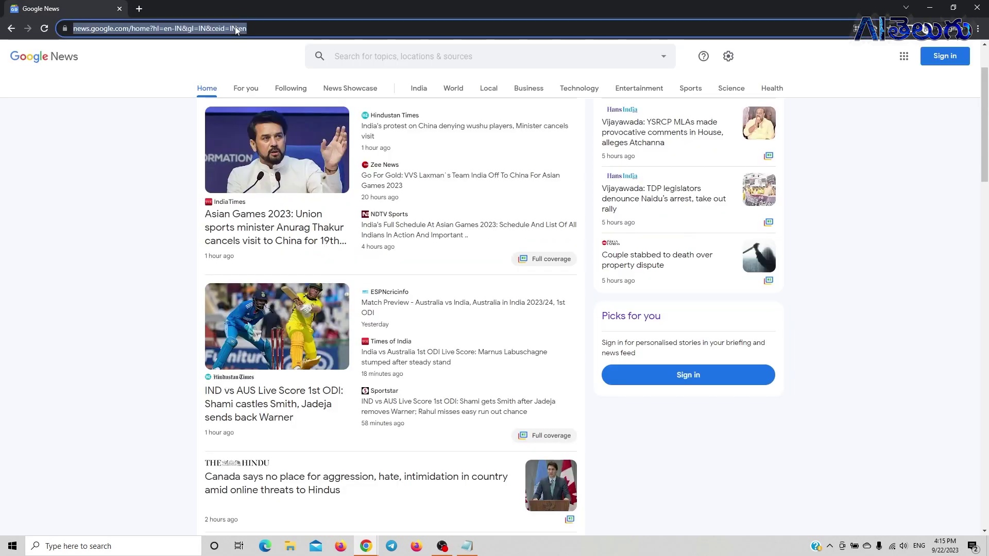
{"action": "type", "text": "hey"}
{"action": "key", "text": "Return"}
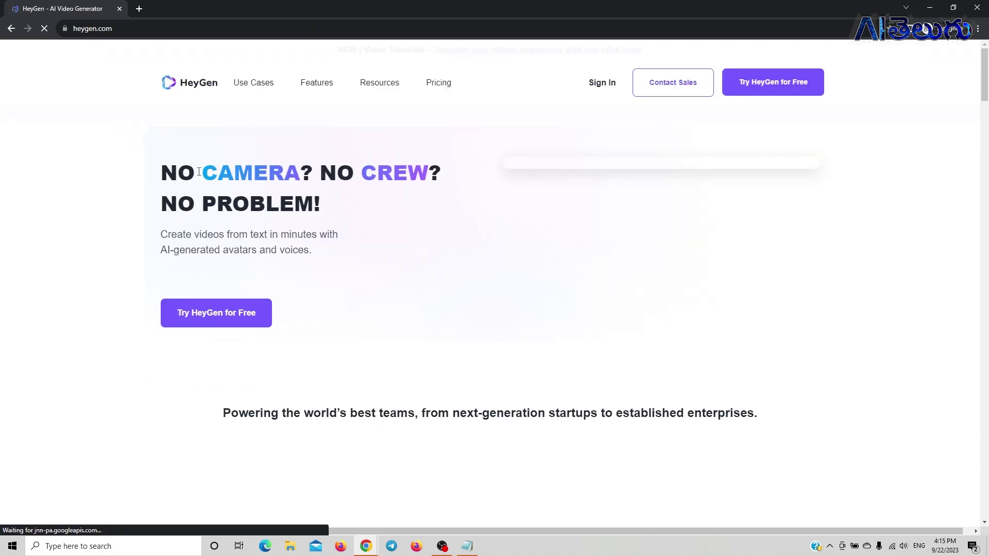
{"action": "left_click_drag", "start_coordinate": [985, 72], "coordinate": [985, 274]}
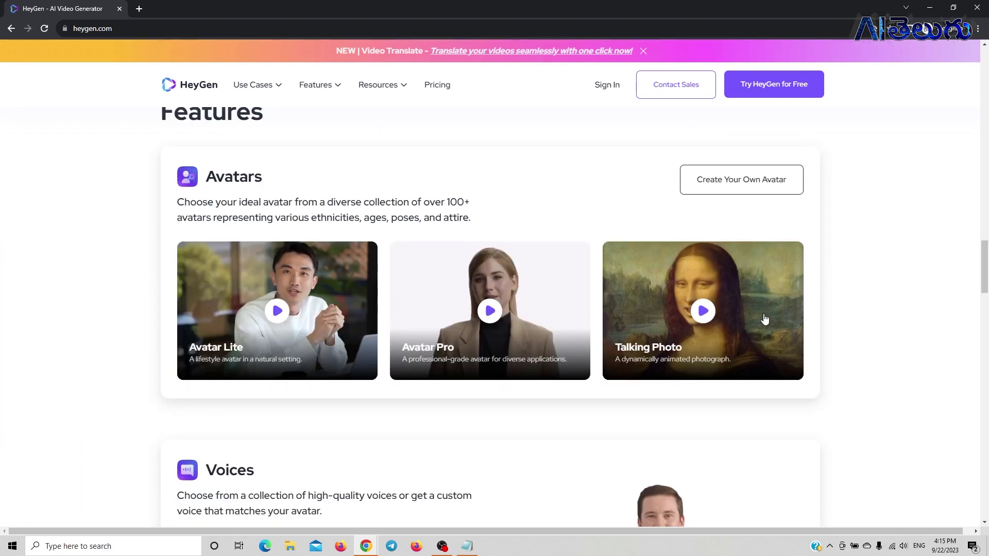
{"action": "left_click_drag", "start_coordinate": [987, 280], "coordinate": [947, 74]}
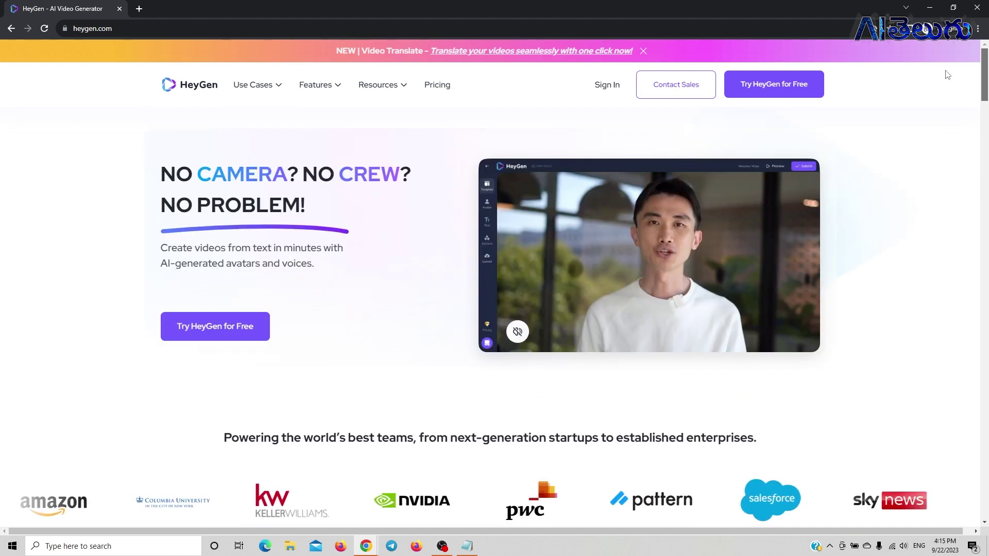
Open HeyGen's sign-in page, examine its email and social login options, and return to the HeyGen homepage
{"action": "left_click", "coordinate": [612, 96]}
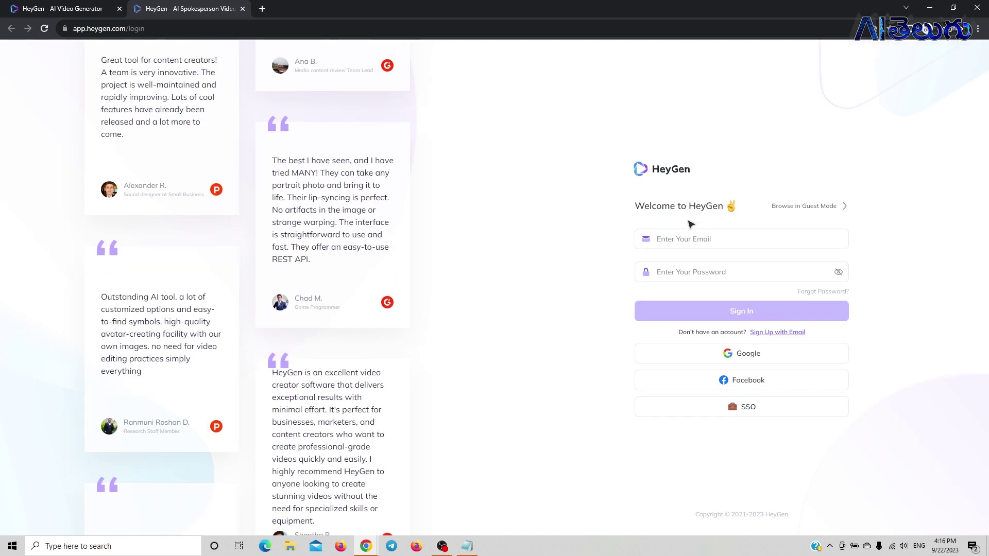
{"action": "left_click", "coordinate": [712, 244]}
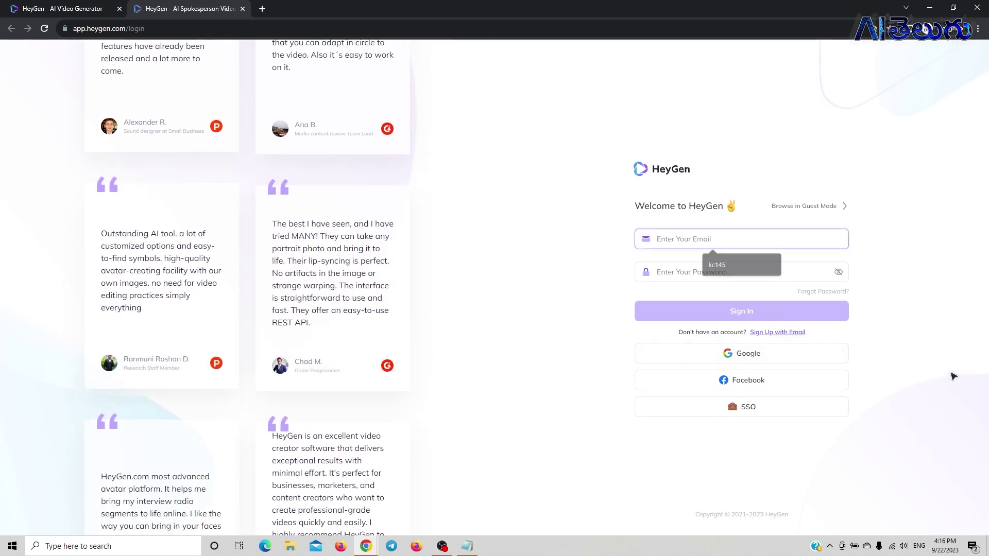
{"action": "left_click", "coordinate": [778, 367]}
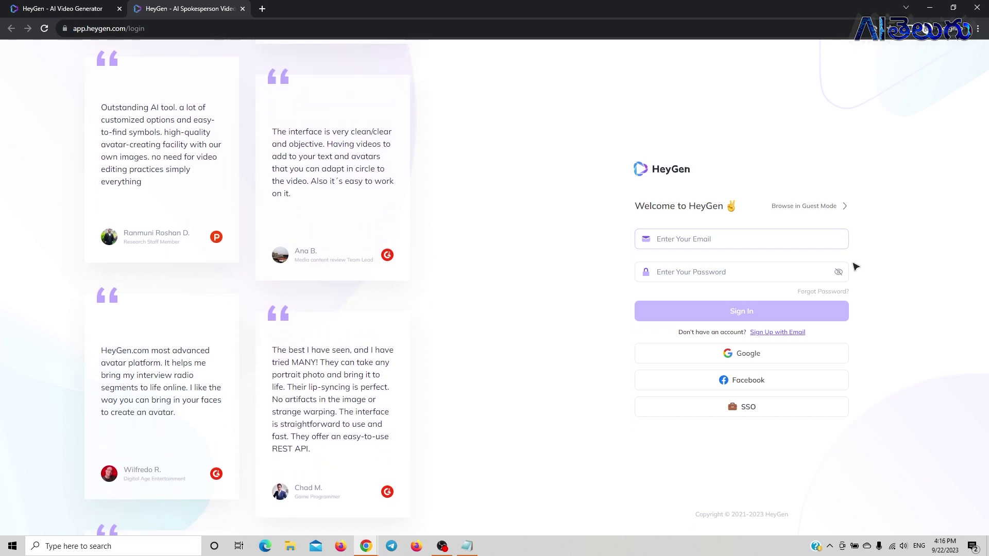
{"action": "left_click", "coordinate": [780, 245]}
{"action": "left_click", "coordinate": [879, 250]}
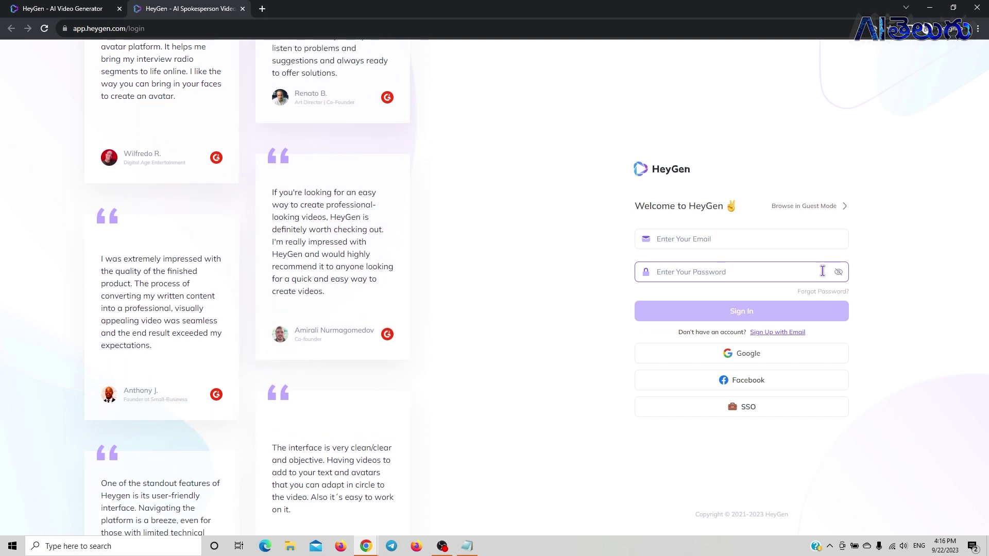
{"action": "left_click", "coordinate": [62, 9]}
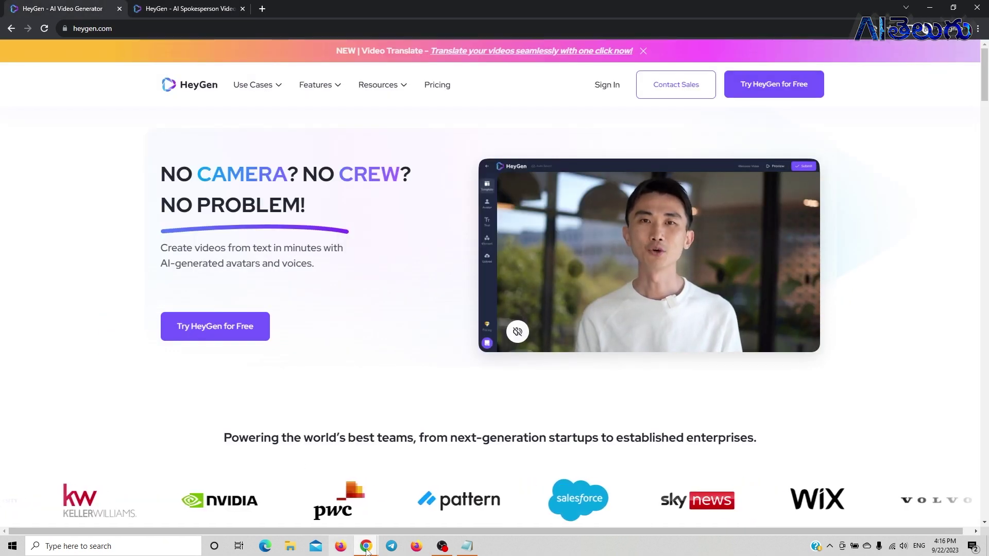
Switch to the browser window signed in to HeyGen and open its Home page with the TalkingPhoto options
{"action": "mouse_move", "coordinate": [366, 547]}
{"action": "left_click", "coordinate": [309, 494]}
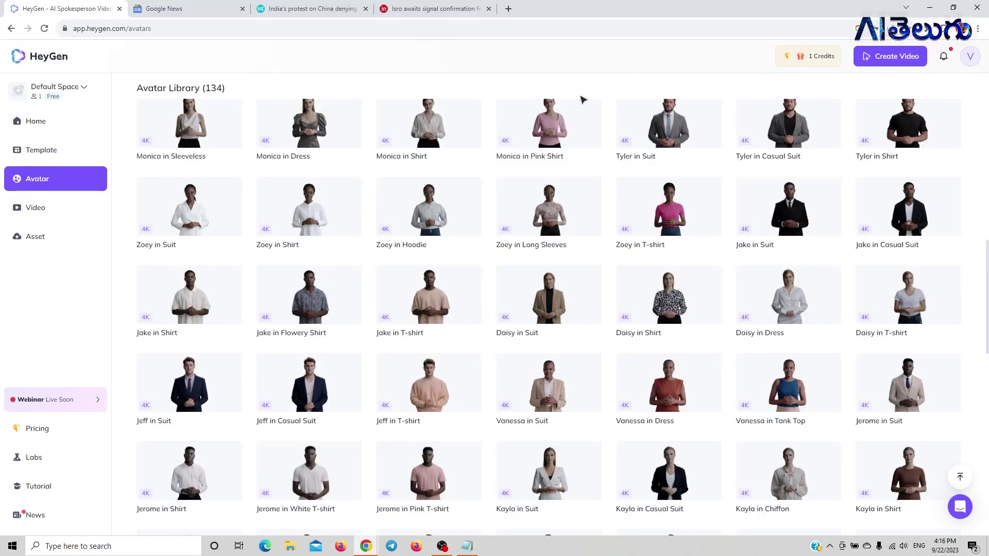
{"action": "left_click", "coordinate": [41, 124]}
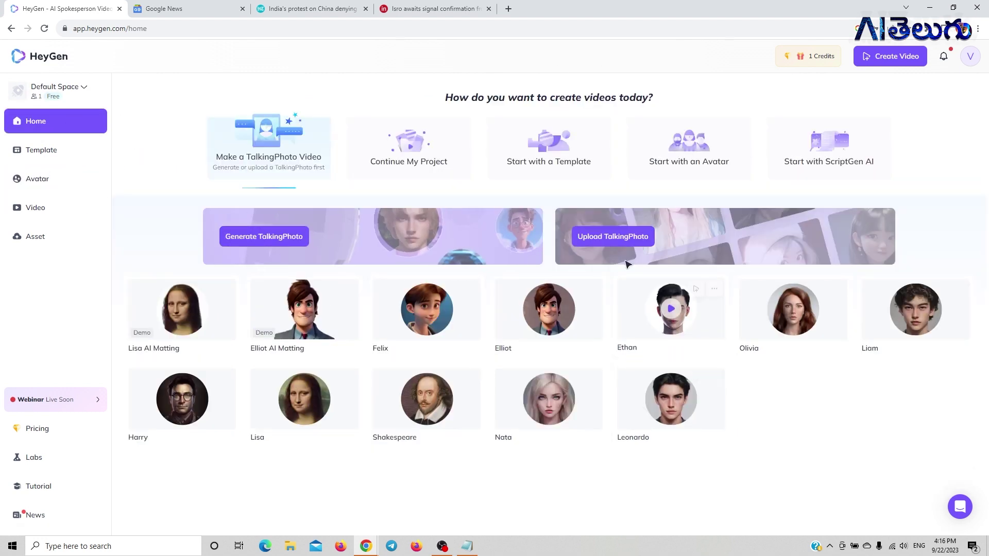
{"action": "mouse_move", "coordinate": [942, 289]}
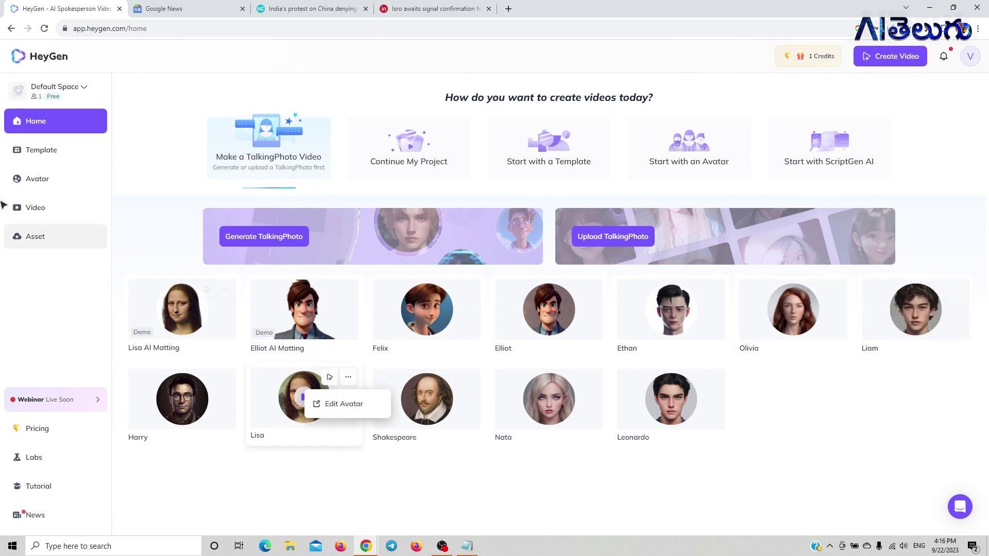
Open the avatar library, play the sample video of the Vera in Suit avatar, and close its preview
{"action": "left_click", "coordinate": [47, 177]}
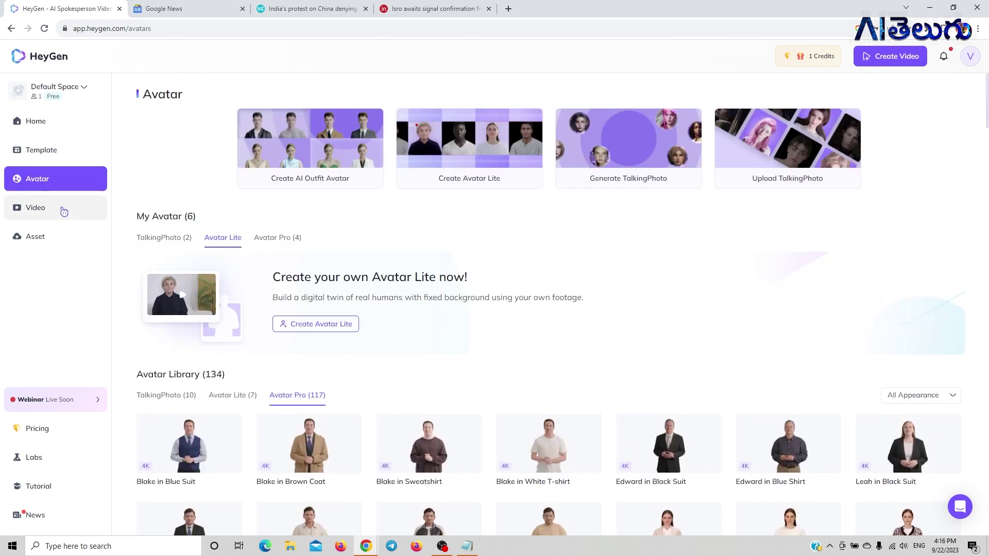
{"action": "scroll", "coordinate": [987, 115], "scroll_direction": "down", "scroll_amount": 5}
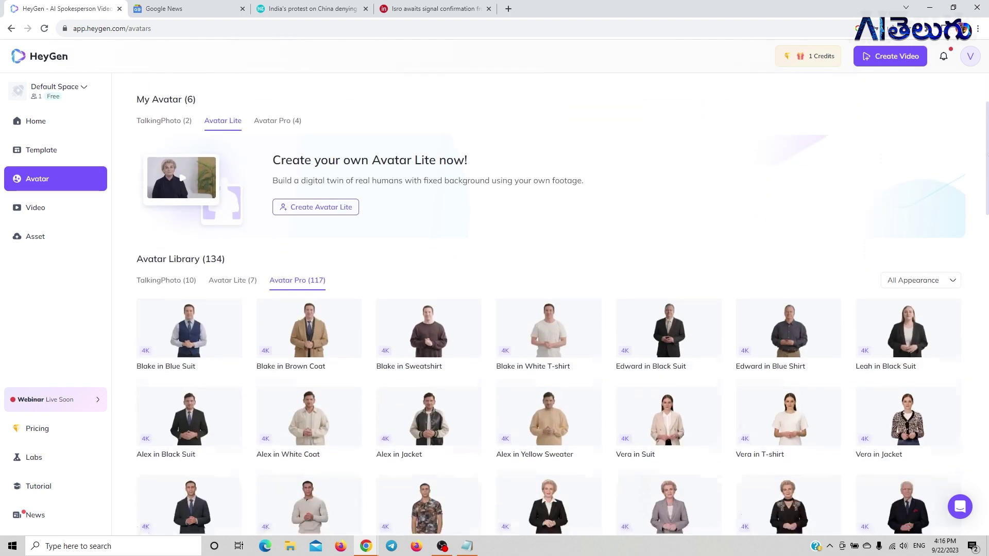
{"action": "mouse_move", "coordinate": [932, 273]}
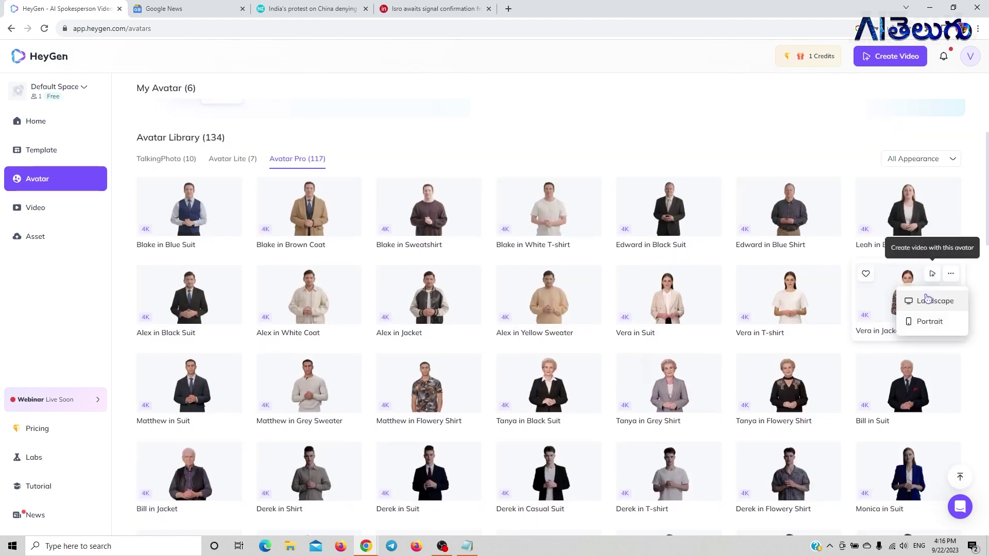
{"action": "left_click", "coordinate": [668, 293]}
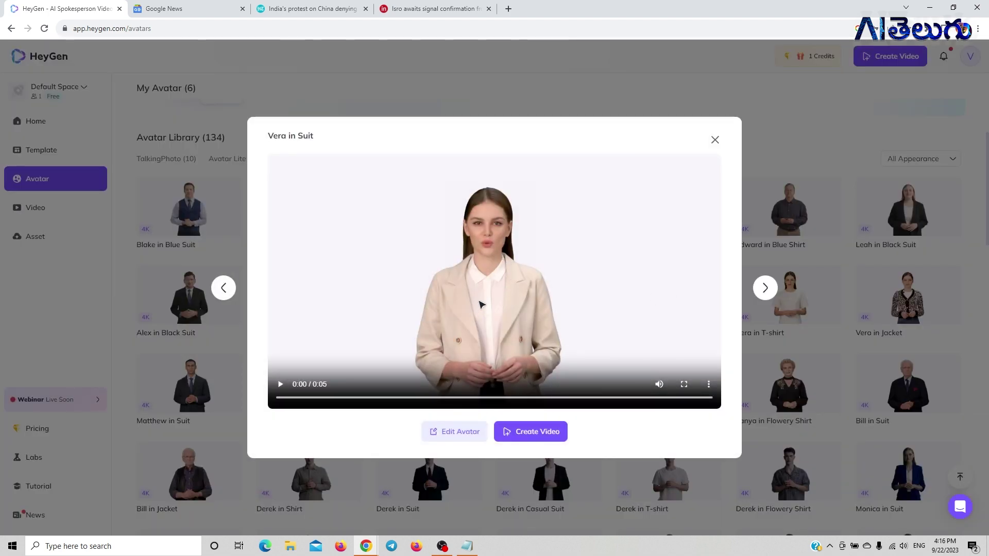
{"action": "left_click", "coordinate": [281, 389]}
{"action": "left_click", "coordinate": [715, 140]}
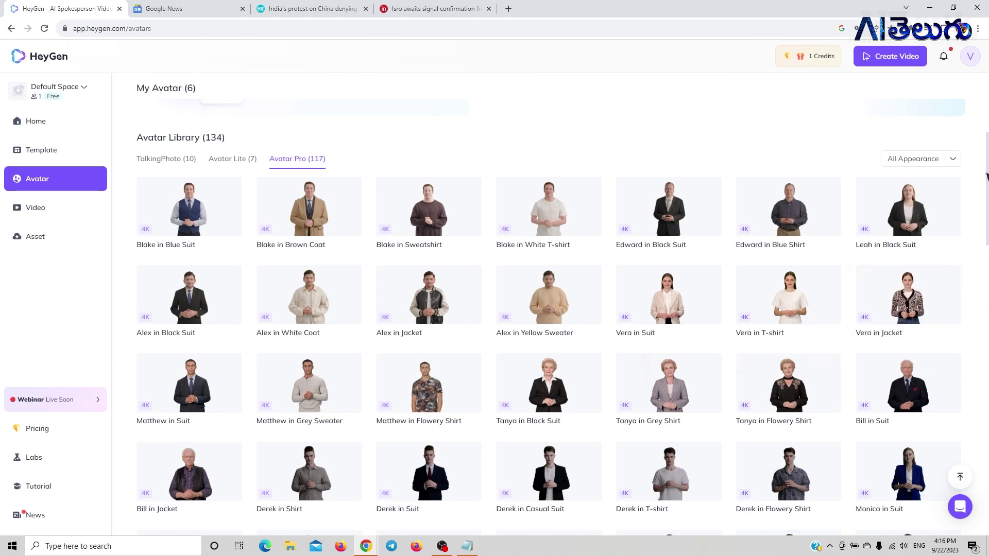
Preview the Daisy in Suit avatar from the Avatar Pro library and create a new video with it
{"action": "scroll", "coordinate": [987, 177], "scroll_direction": "down", "scroll_amount": 15}
{"action": "scroll", "coordinate": [561, 318], "scroll_direction": "down", "scroll_amount": 3}
{"action": "scroll", "coordinate": [554, 127], "scroll_direction": "up", "scroll_amount": 5}
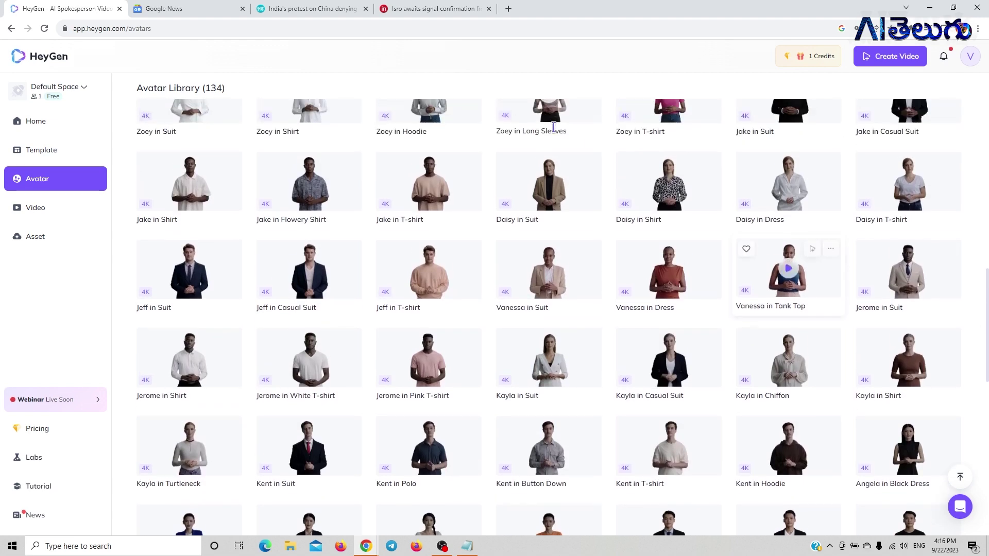
{"action": "left_click", "coordinate": [547, 176]}
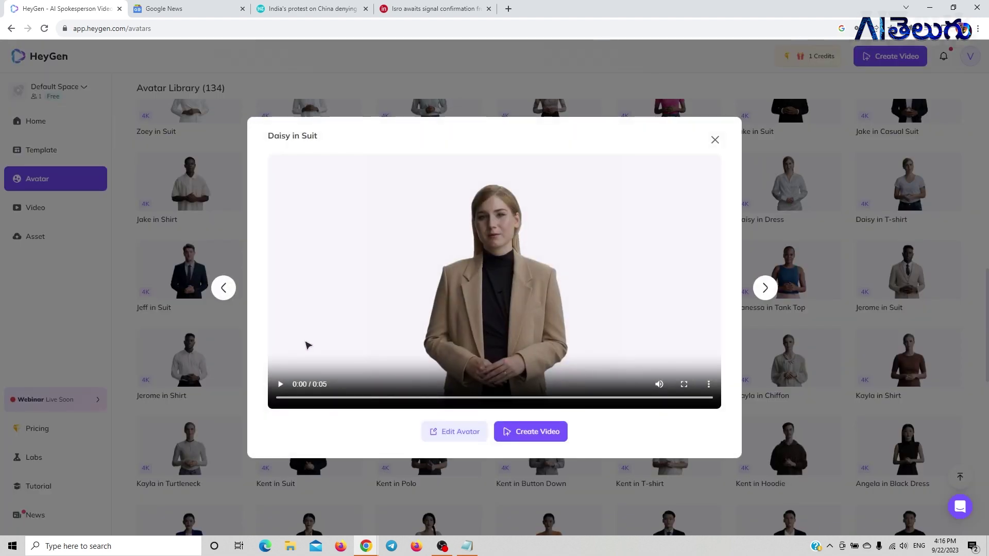
{"action": "left_click", "coordinate": [286, 392]}
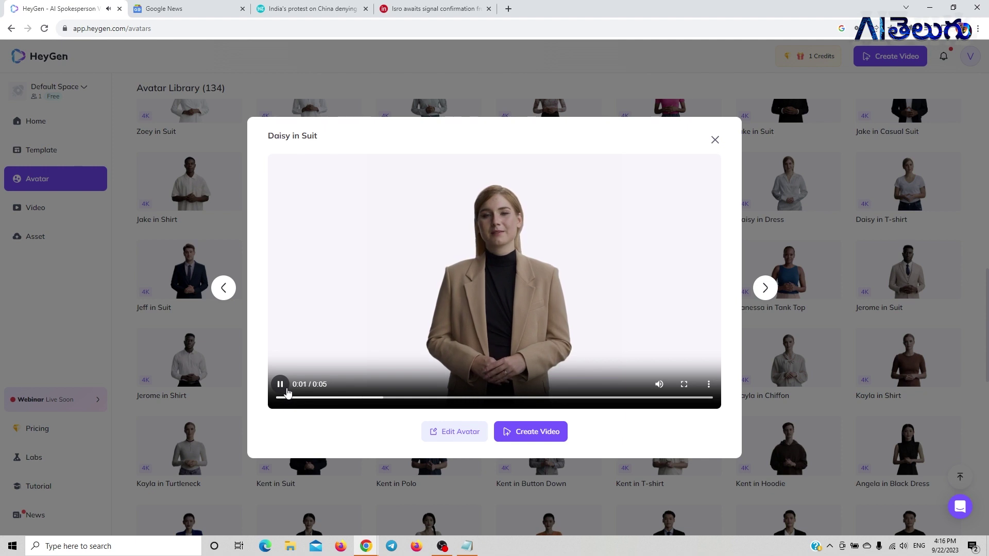
{"action": "left_click", "coordinate": [287, 392]}
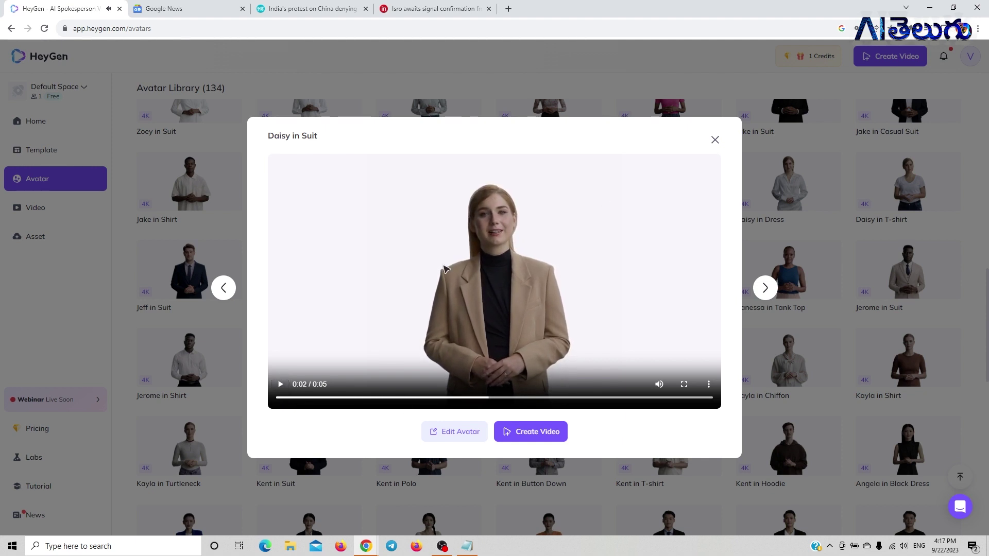
{"action": "left_click", "coordinate": [542, 432]}
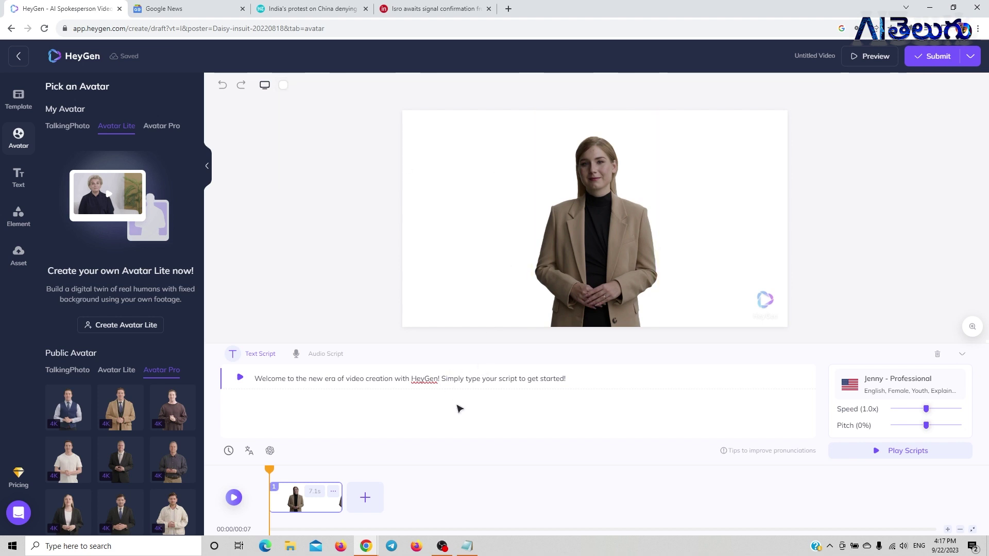
Replace the default text script with the three Isro Chandrayaan-3 paragraphs copied from the news12 Notepad file
{"action": "left_click", "coordinate": [467, 550]}
{"action": "left_click_drag", "start_coordinate": [363, 261], "coordinate": [163, 164]}
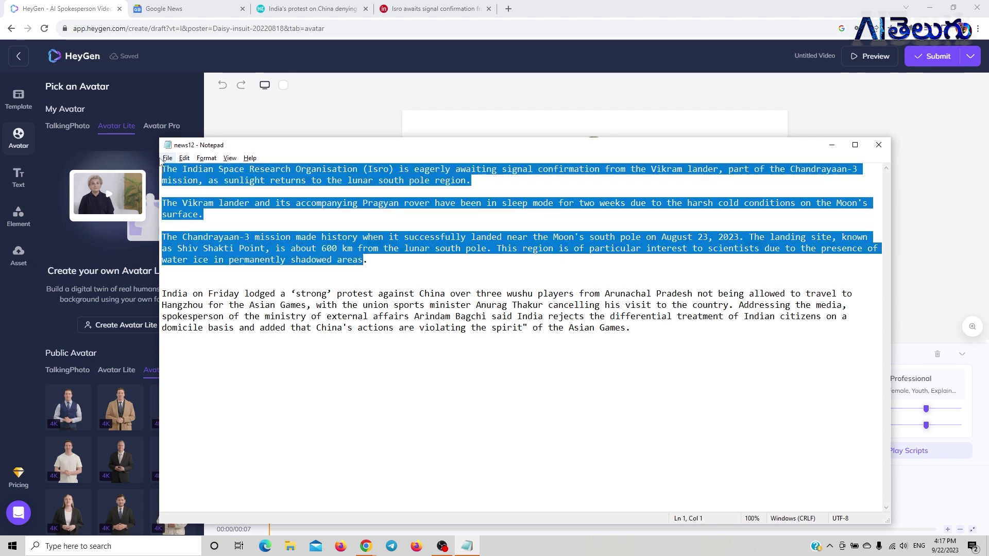
{"action": "key", "text": "alt+Tab"}
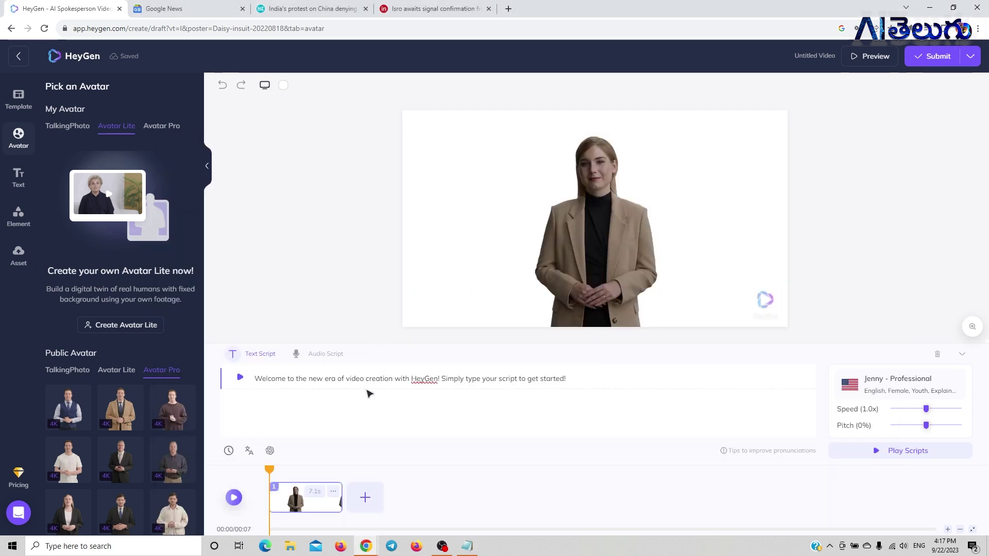
{"action": "triple_click", "coordinate": [274, 380]}
{"action": "key", "text": "ctrl+v"}
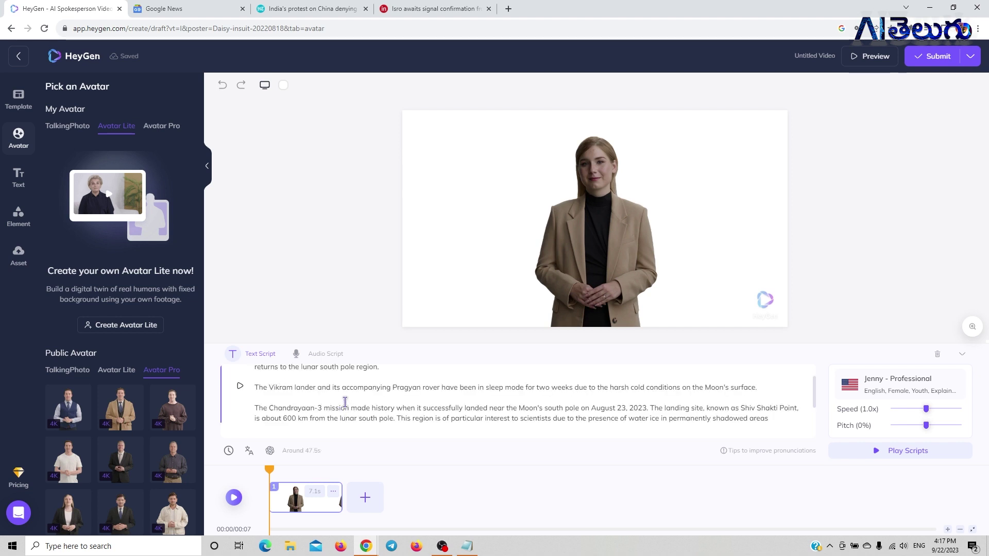
Generate the narration for the pasted script and listen to the start of it on the timeline
{"action": "left_click", "coordinate": [235, 500]}
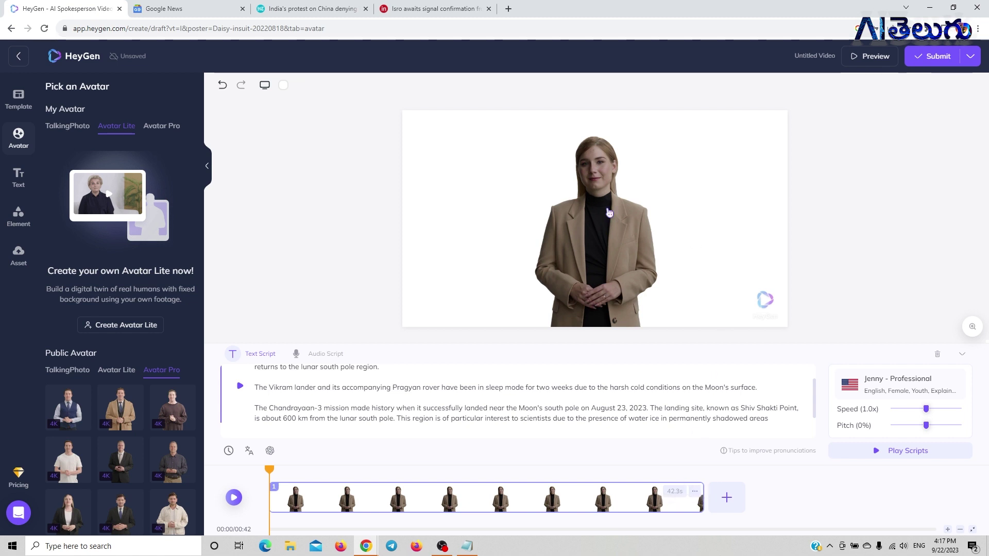
{"action": "left_click", "coordinate": [234, 499]}
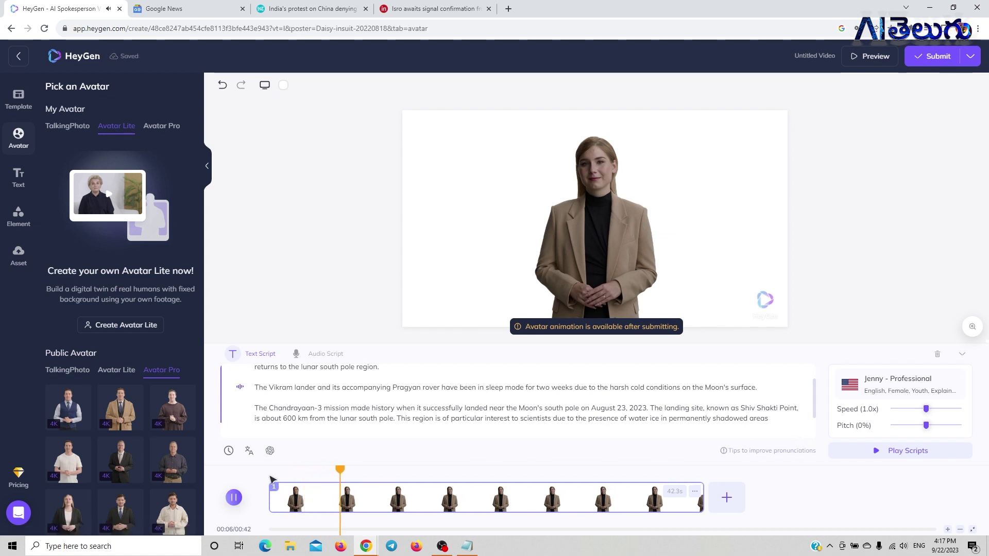
{"action": "left_click", "coordinate": [240, 504]}
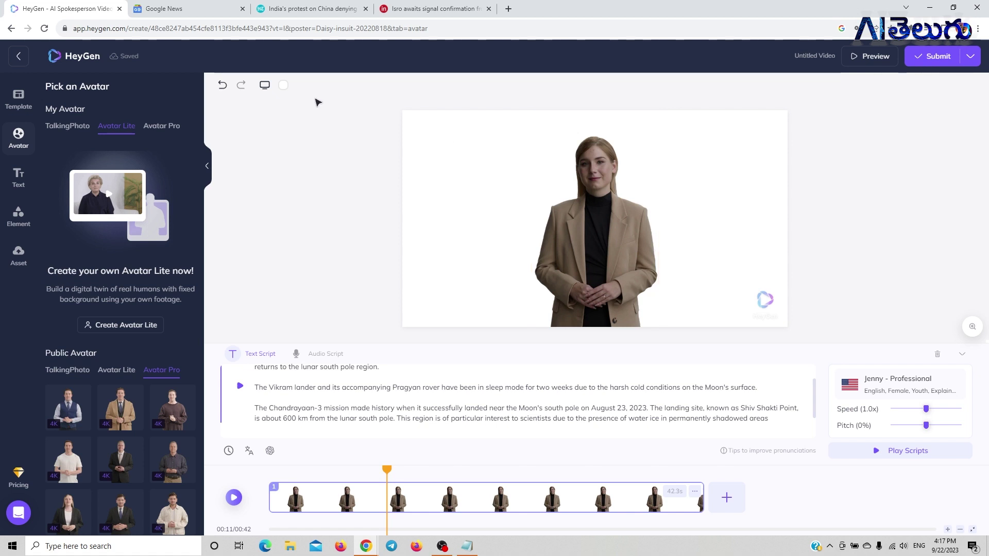
Set the scene's background colour to green with the hex code #008000
{"action": "left_click", "coordinate": [284, 86]}
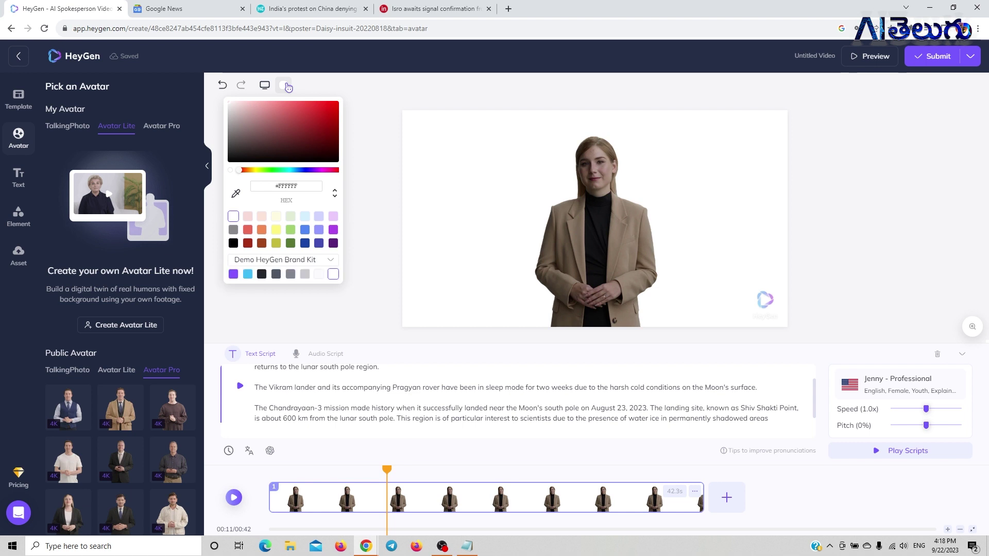
{"action": "left_click", "coordinate": [291, 231]}
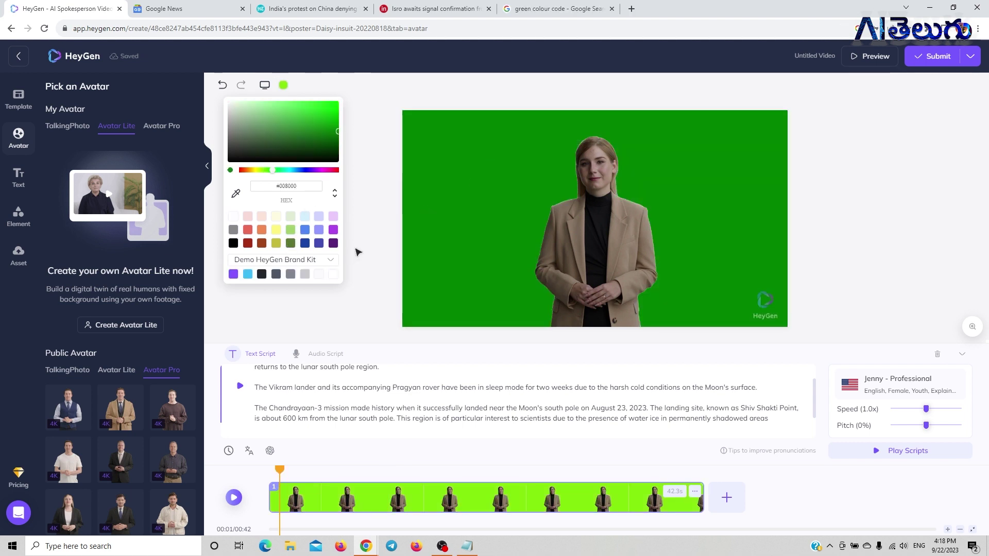
{"action": "left_click", "coordinate": [358, 253]}
Check the 4K submission options and the preview of the green-background video, and return to editing
{"action": "left_click", "coordinate": [241, 387]}
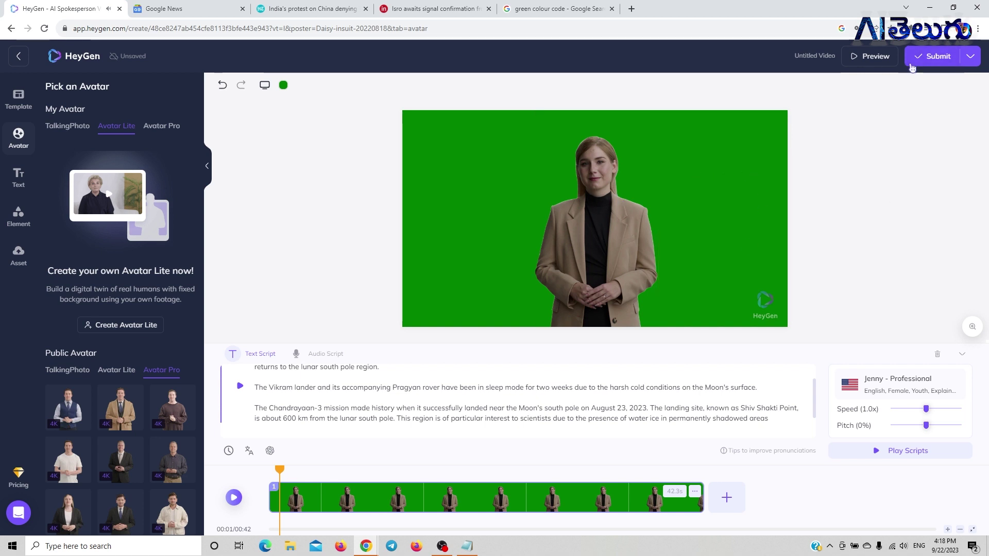
{"action": "left_click", "coordinate": [969, 65]}
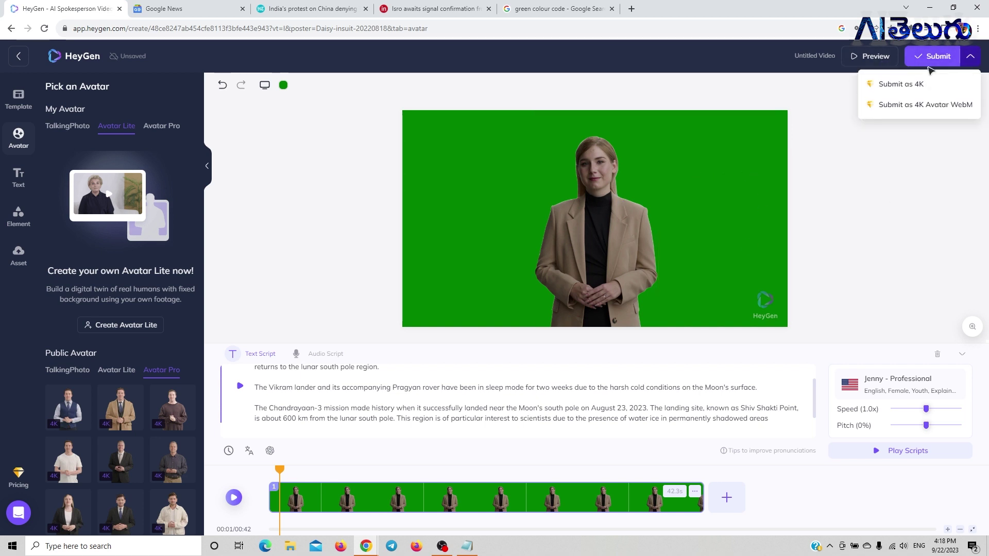
{"action": "left_click", "coordinate": [870, 57]}
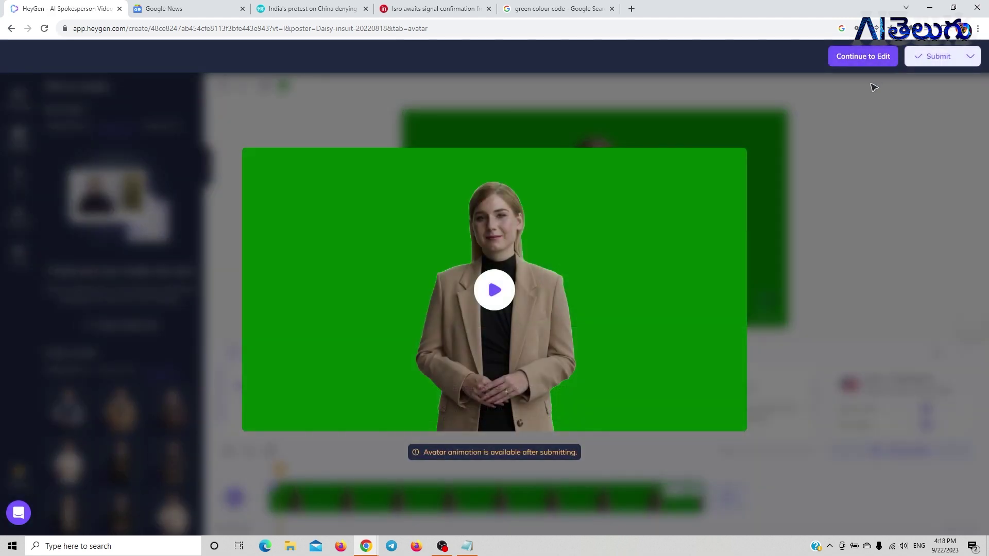
{"action": "left_click", "coordinate": [859, 61]}
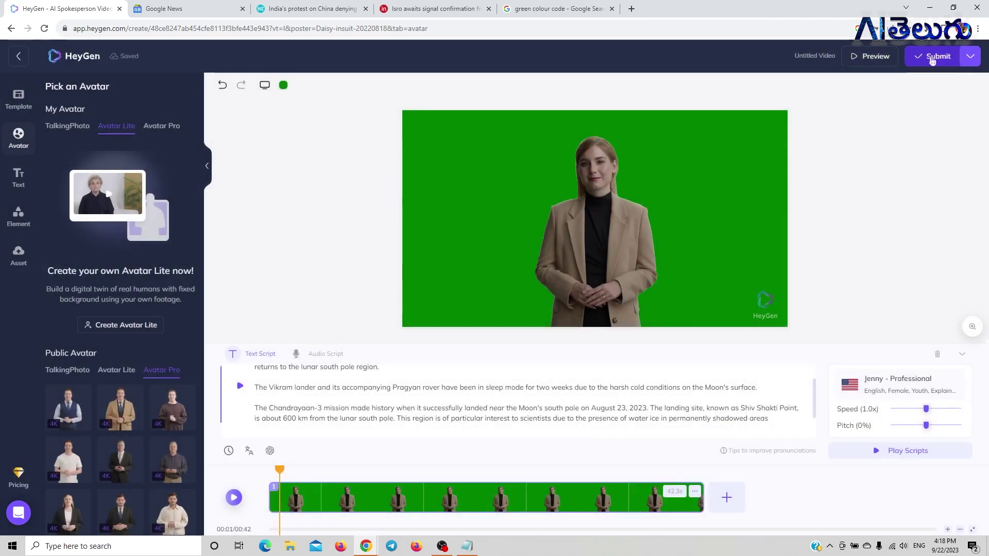
Submit the video for rendering and confirm spending the required credit
{"action": "left_click", "coordinate": [933, 56]}
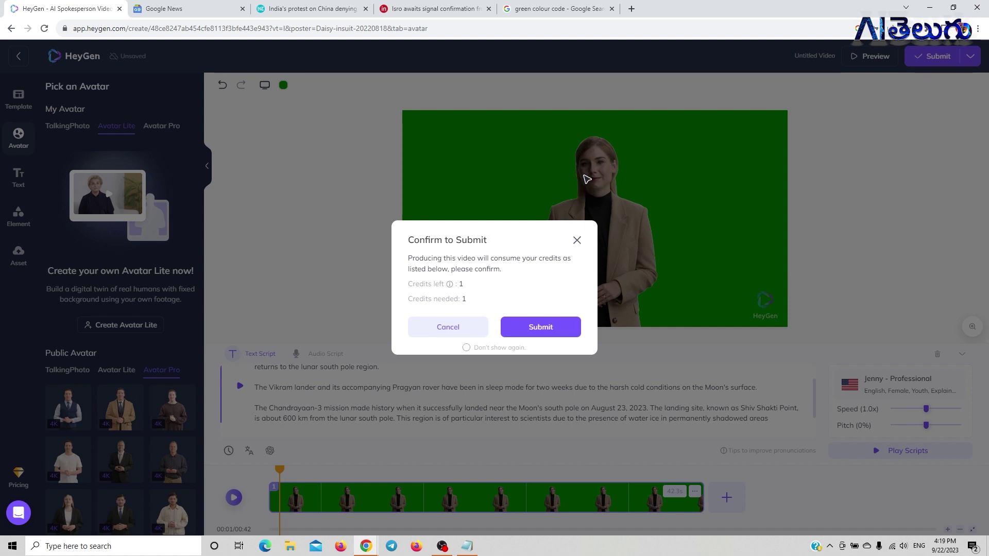
{"action": "left_click", "coordinate": [540, 326]}
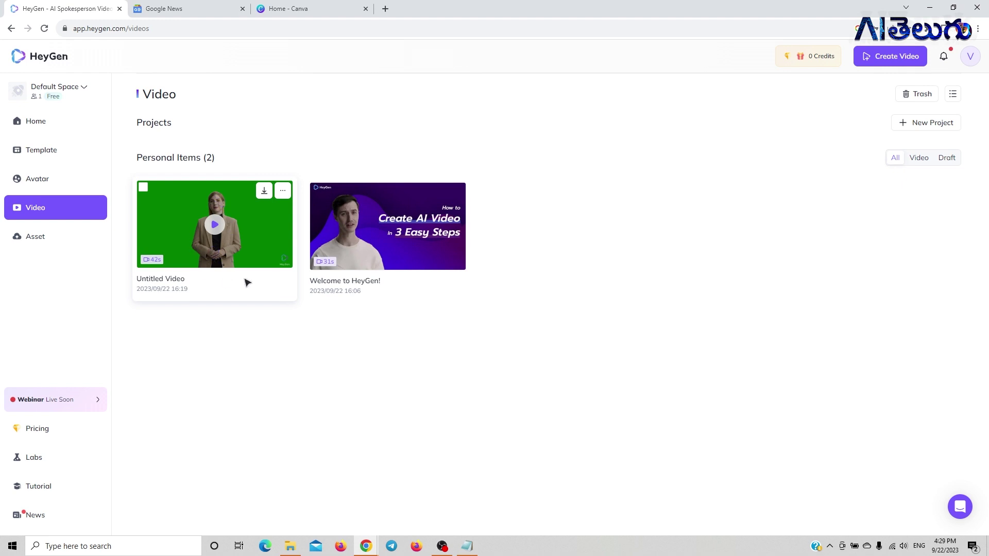
Watch part of the rendered Untitled Video, including in full screen, and download the original video at 1080P
{"action": "left_click", "coordinate": [215, 226]}
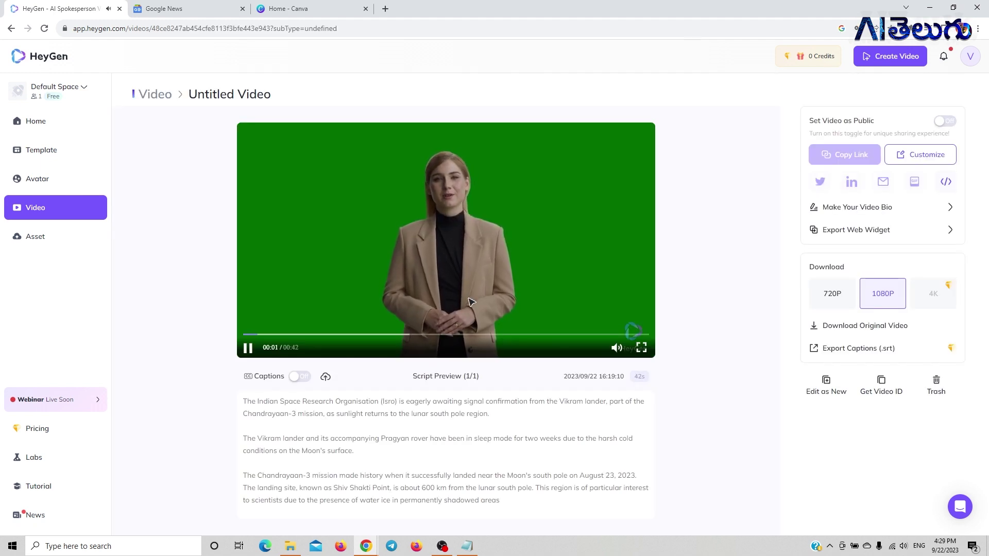
{"action": "left_click", "coordinate": [642, 348]}
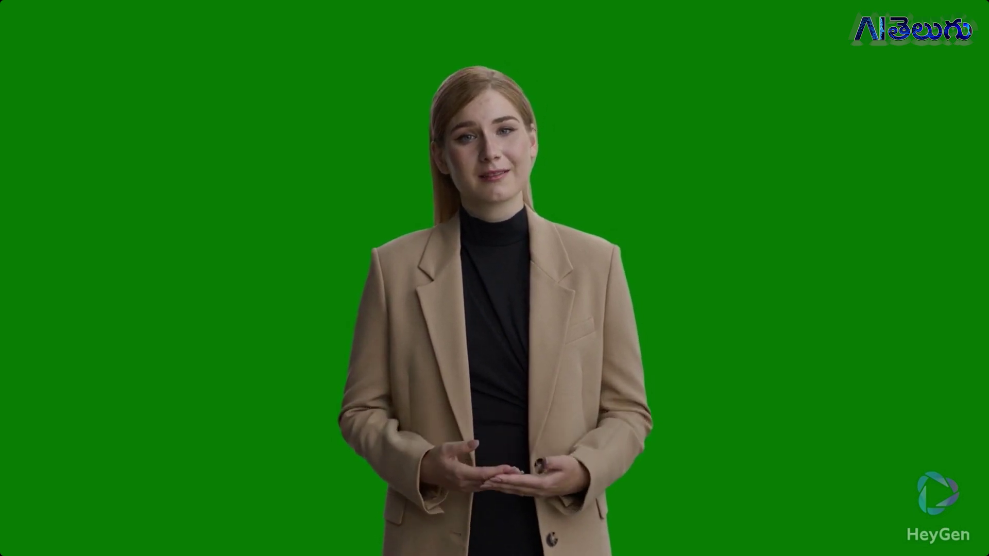
{"action": "key", "text": "Escape"}
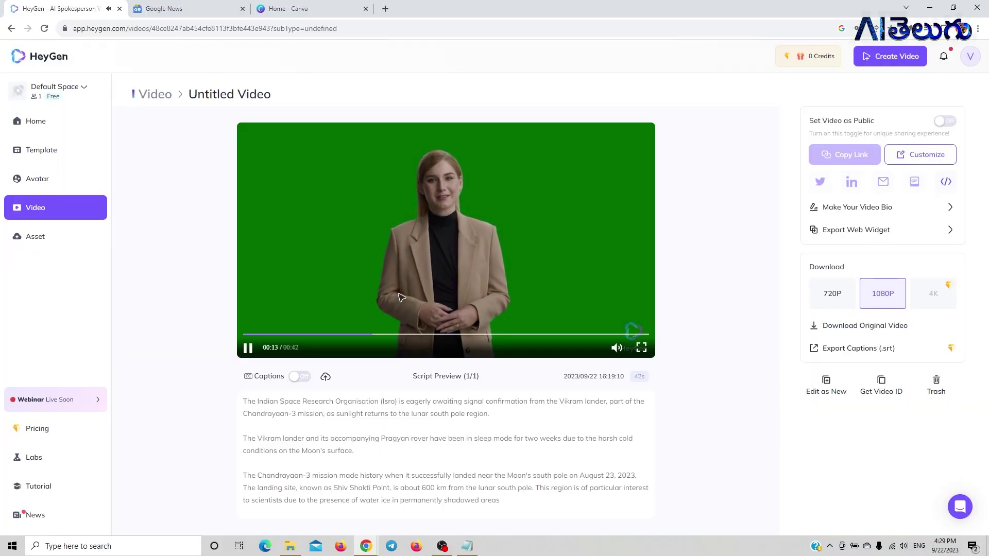
{"action": "left_click", "coordinate": [248, 349]}
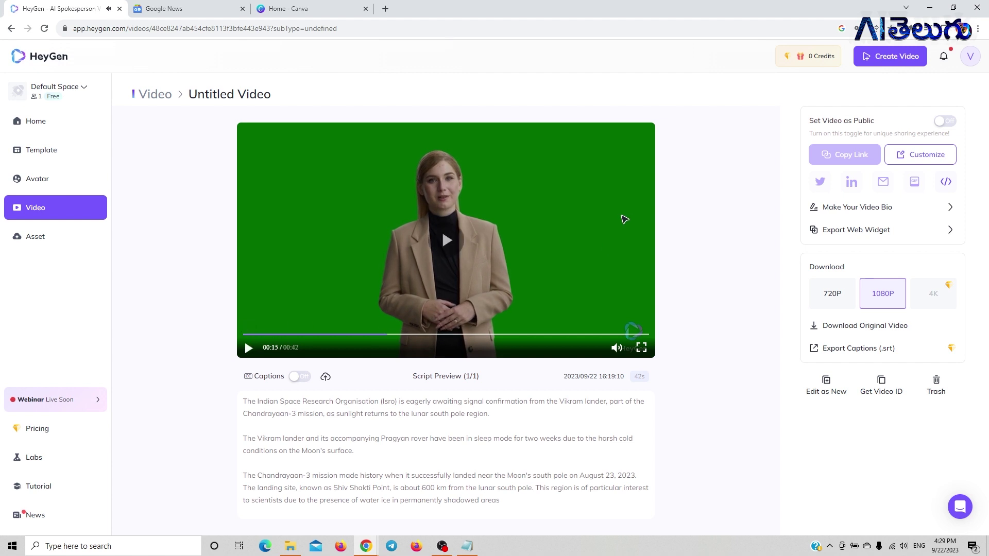
{"action": "left_click", "coordinate": [833, 328]}
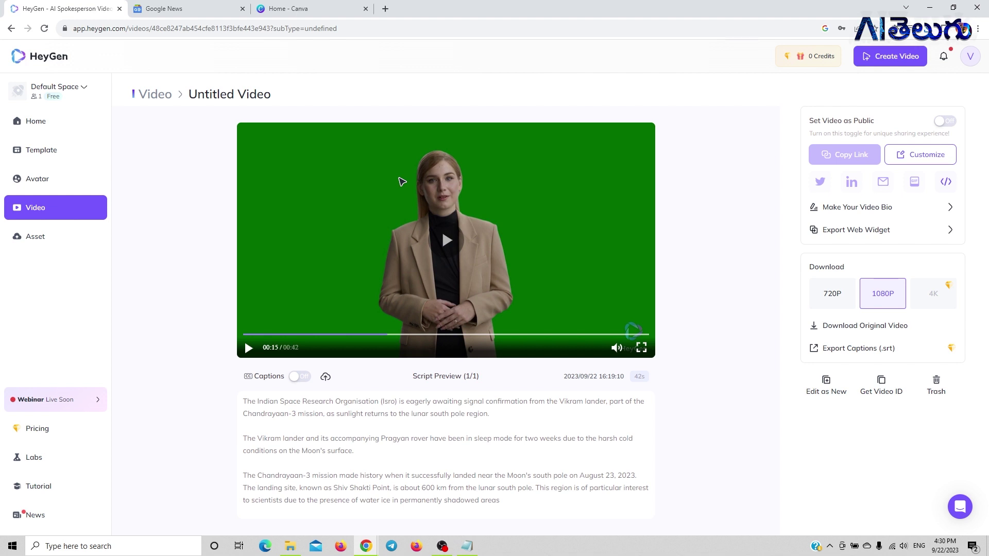
Switch to the open Canva tab and go to its Templates page
{"action": "left_click", "coordinate": [308, 9]}
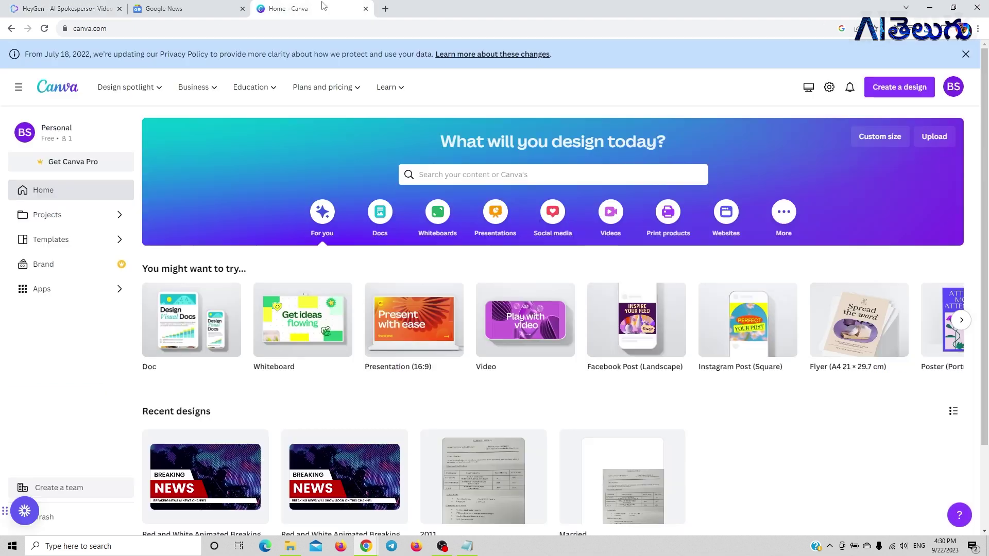
{"action": "mouse_move", "coordinate": [128, 71]}
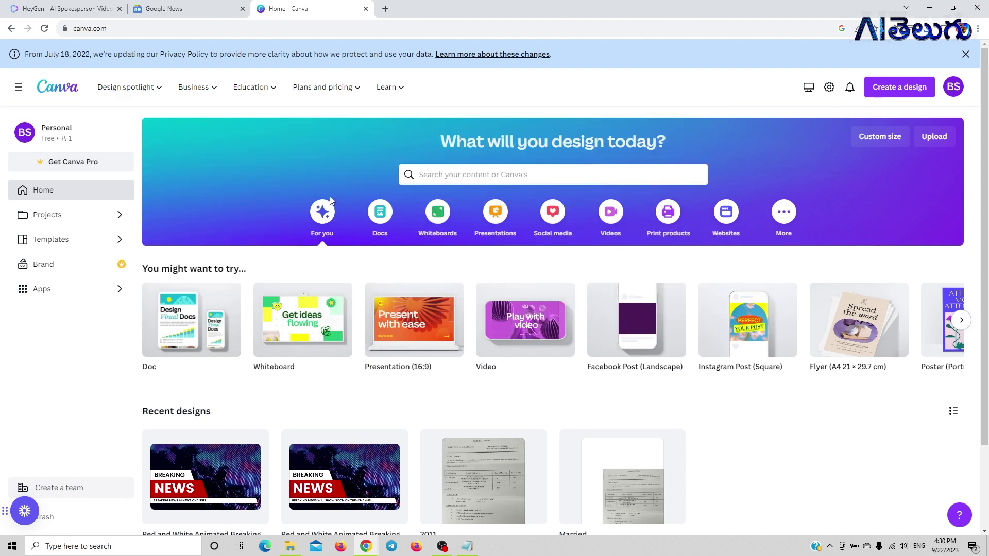
{"action": "left_click", "coordinate": [72, 240]}
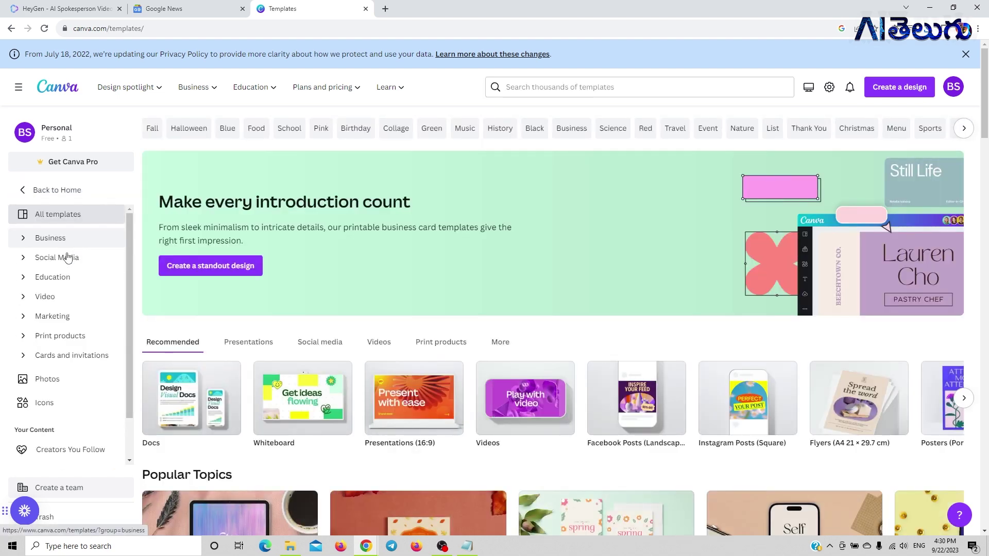
Search the Canva templates for breaking news and start customizing the Red and White Animated Breaking News Youtube Intro
{"action": "left_click", "coordinate": [60, 297]}
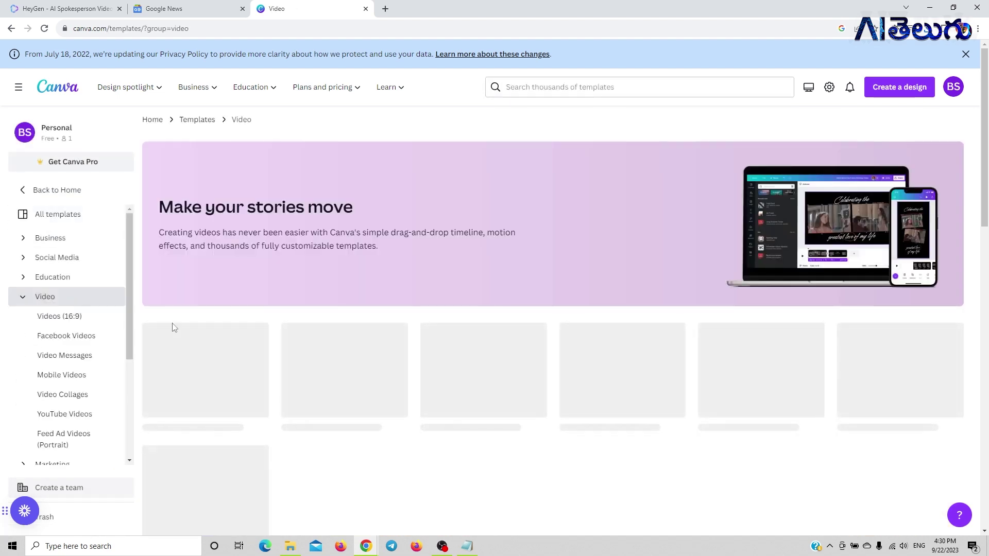
{"action": "left_click", "coordinate": [526, 86]}
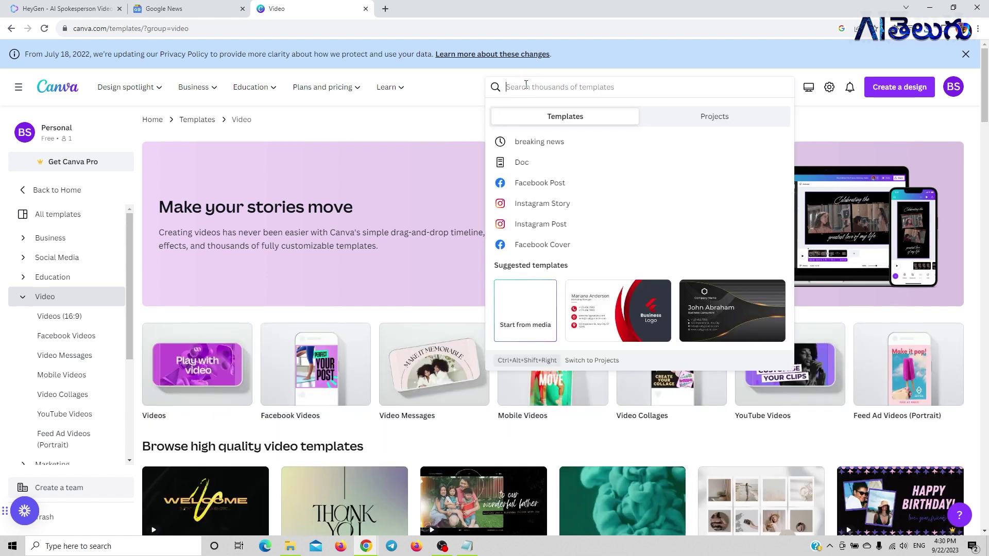
{"action": "left_click", "coordinate": [554, 148]}
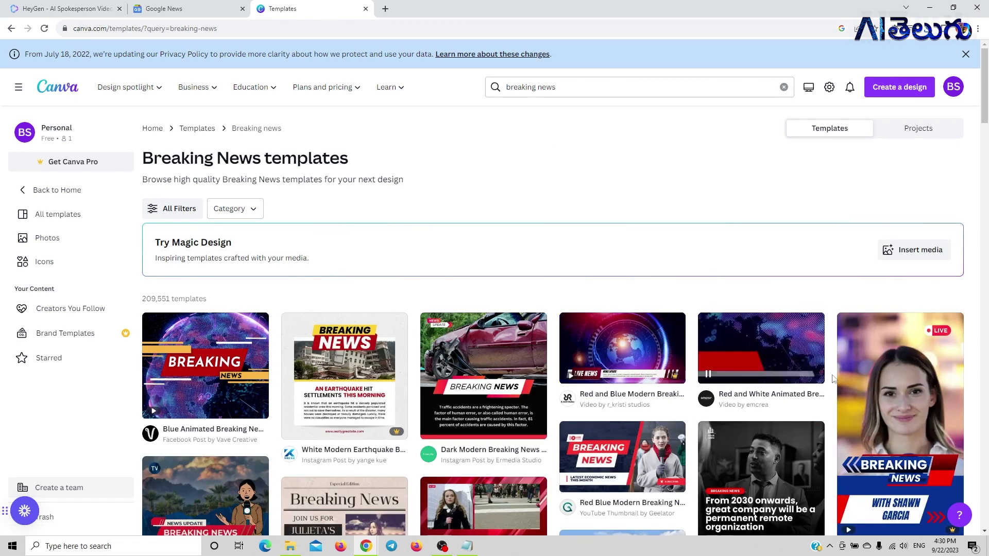
{"action": "left_click", "coordinate": [766, 356]}
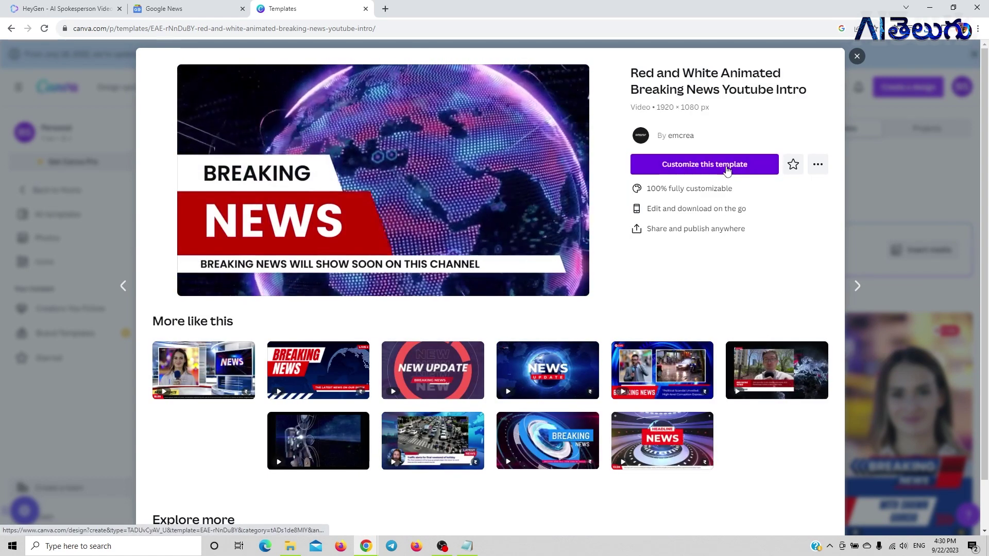
{"action": "left_click", "coordinate": [728, 171]}
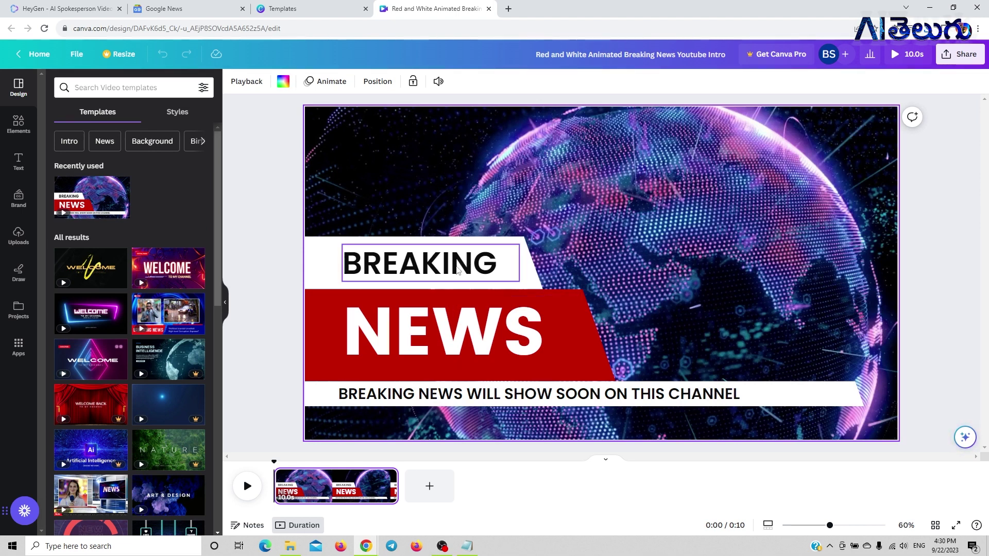
Change the caption line below the NEWS banner to "BREAKING NEWS AI NEWS CHANNEL"
{"action": "left_click", "coordinate": [454, 278]}
{"action": "left_click", "coordinate": [476, 332]}
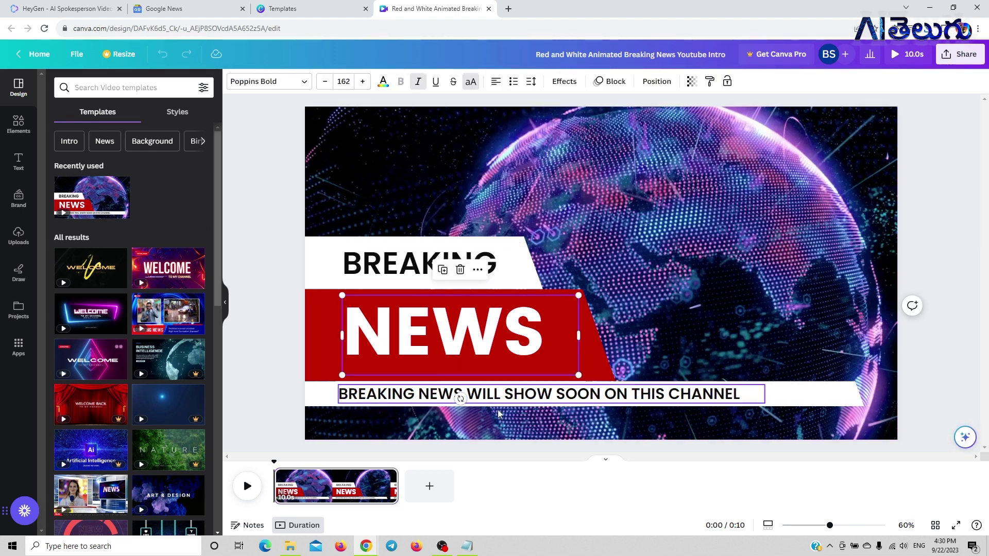
{"action": "double_click", "coordinate": [511, 397]}
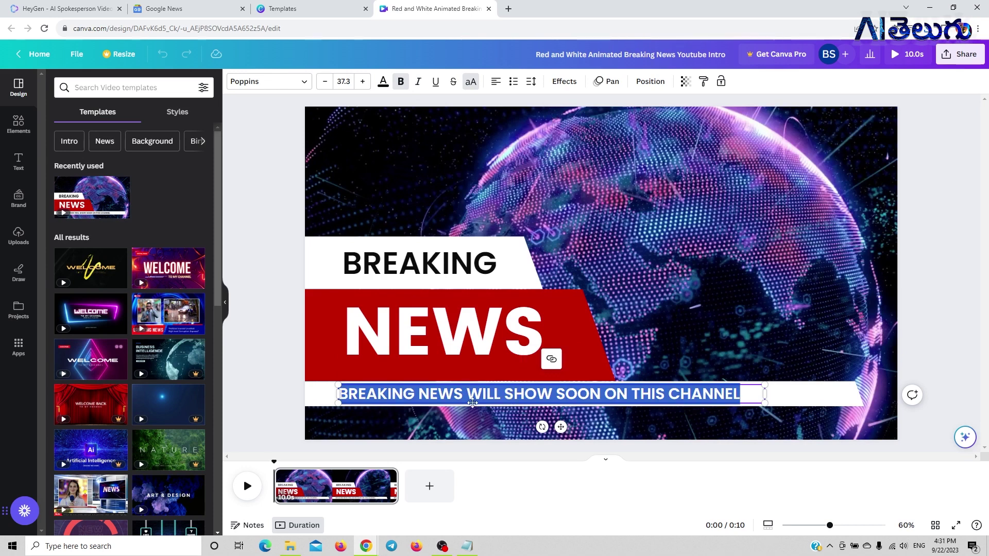
{"action": "left_click", "coordinate": [474, 399]}
{"action": "left_click_drag", "start_coordinate": [471, 395], "coordinate": [670, 390]}
{"action": "type", "text": "AI NEWS"}
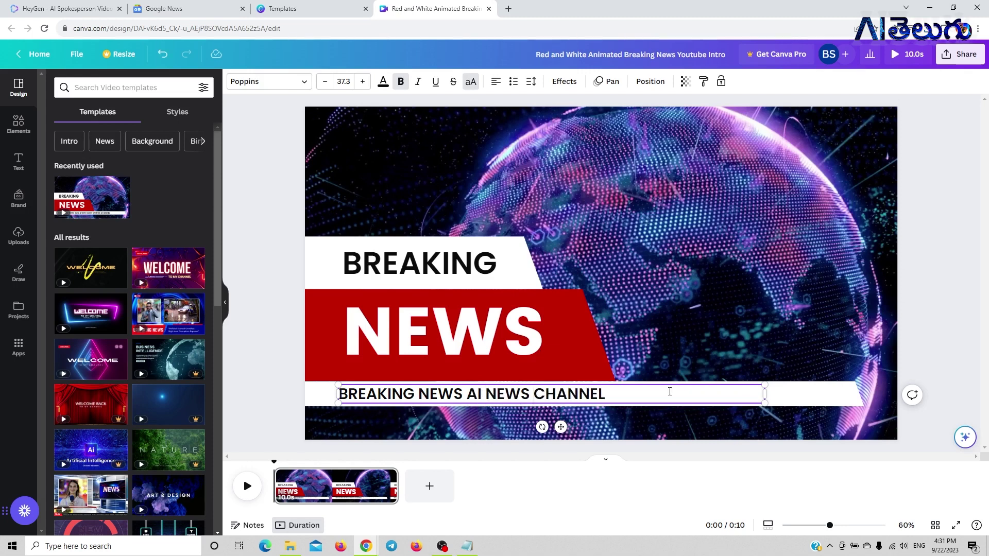
{"action": "left_click", "coordinate": [675, 275]}
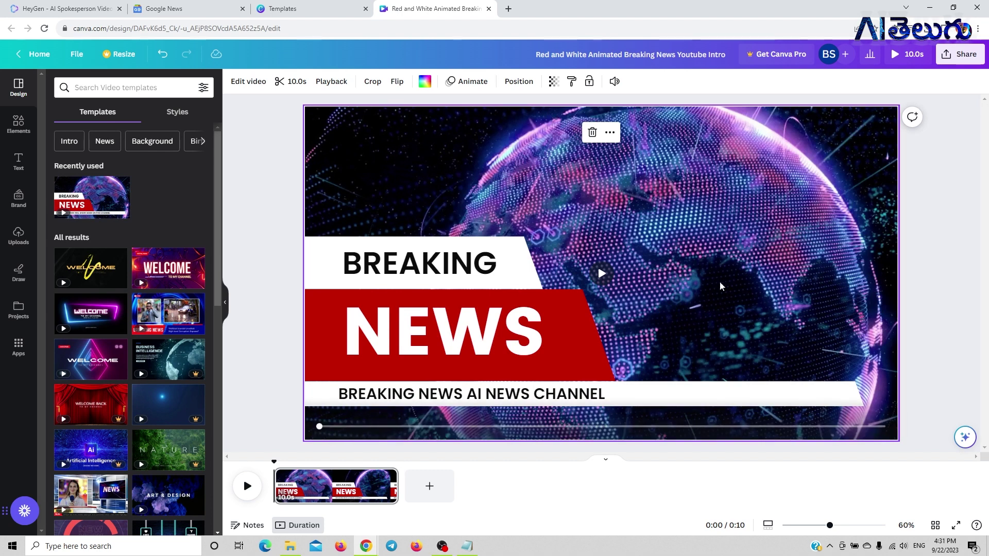
Play back the edited breaking news intro and open the design's sharing and download options
{"action": "scroll", "coordinate": [986, 276], "scroll_direction": "down", "scroll_amount": 1}
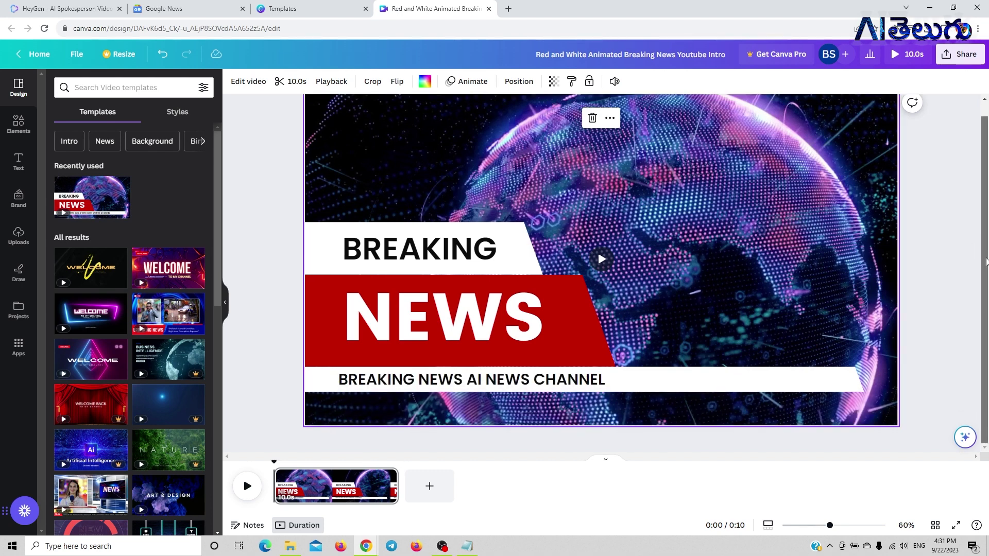
{"action": "scroll", "coordinate": [986, 276], "scroll_direction": "up", "scroll_amount": 1}
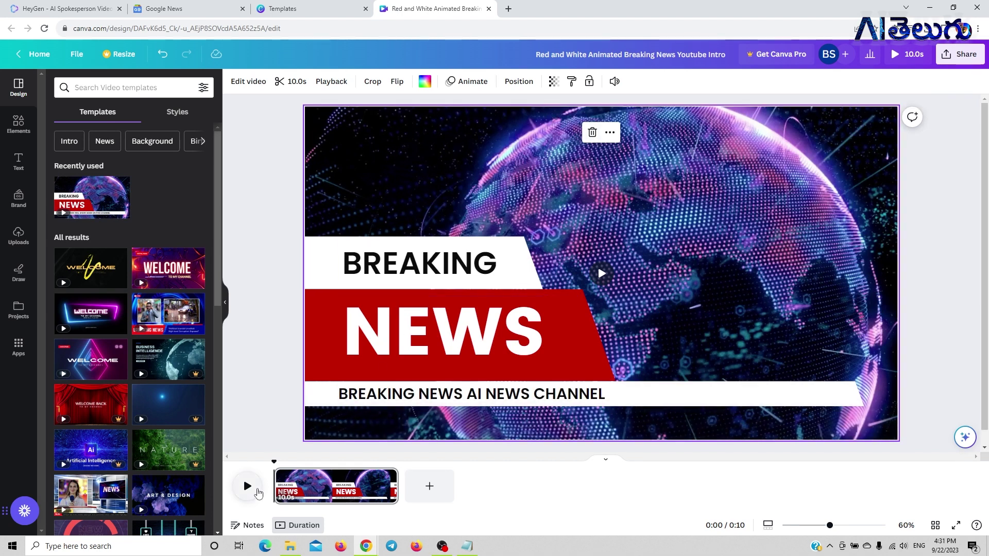
{"action": "left_click", "coordinate": [258, 492]}
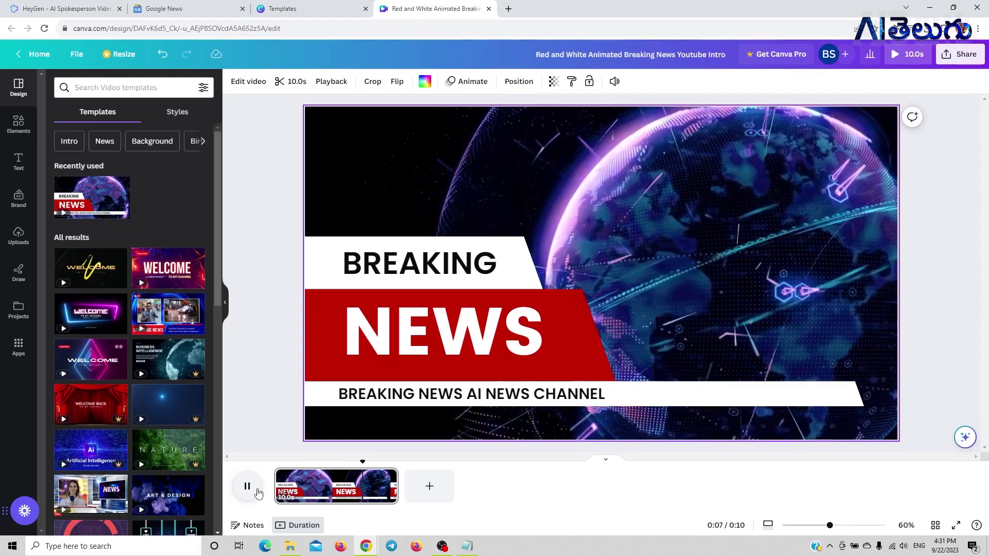
{"action": "left_click", "coordinate": [257, 491]}
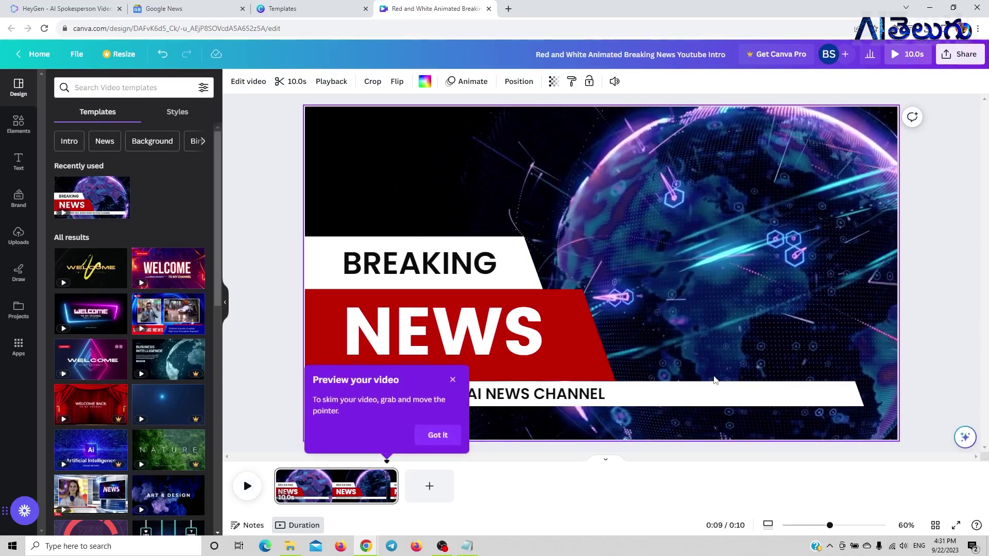
{"action": "left_click", "coordinate": [959, 54]}
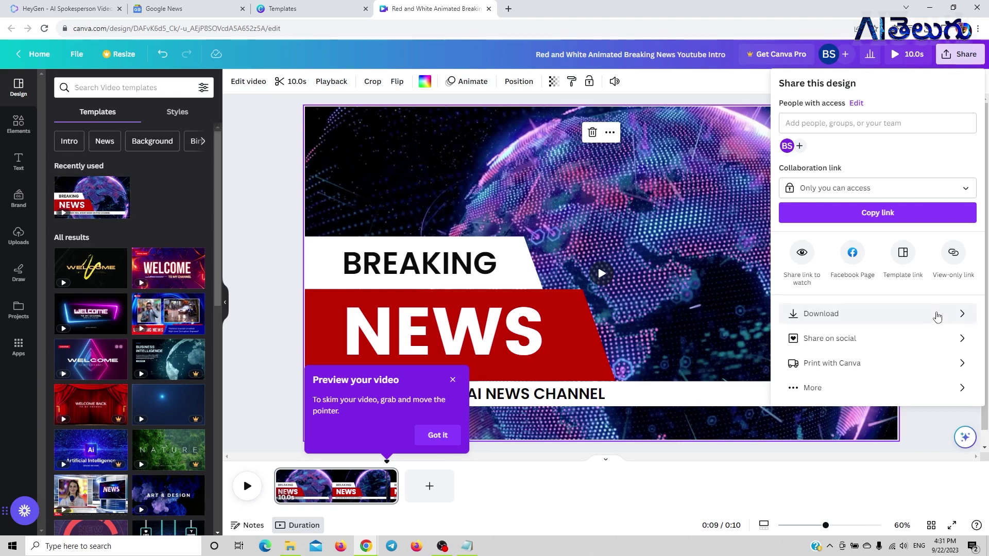
Play the downloaded Breaking News intro from the Downloads folder, locate the Untitled Video file there, and return to Canva
{"action": "left_click", "coordinate": [290, 546]}
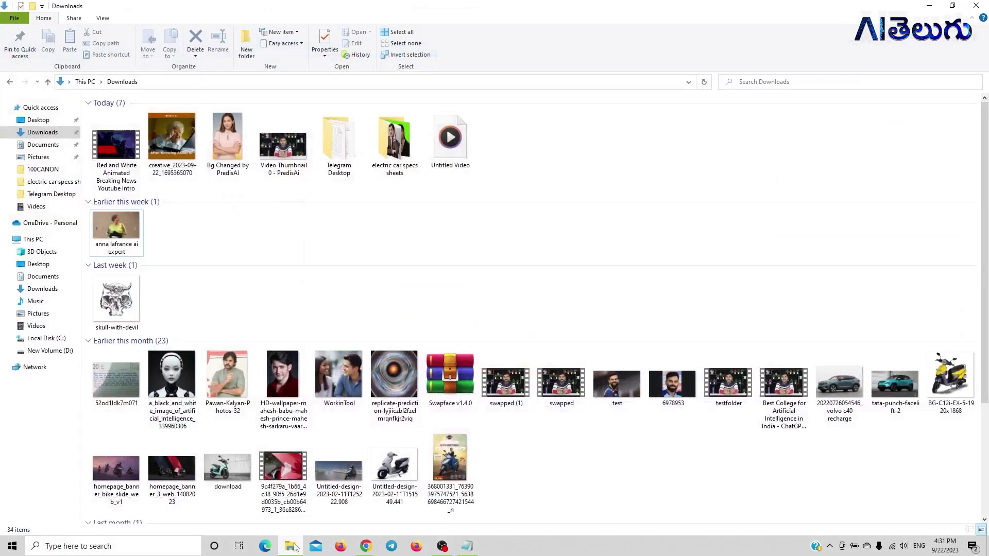
{"action": "left_click", "coordinate": [121, 169]}
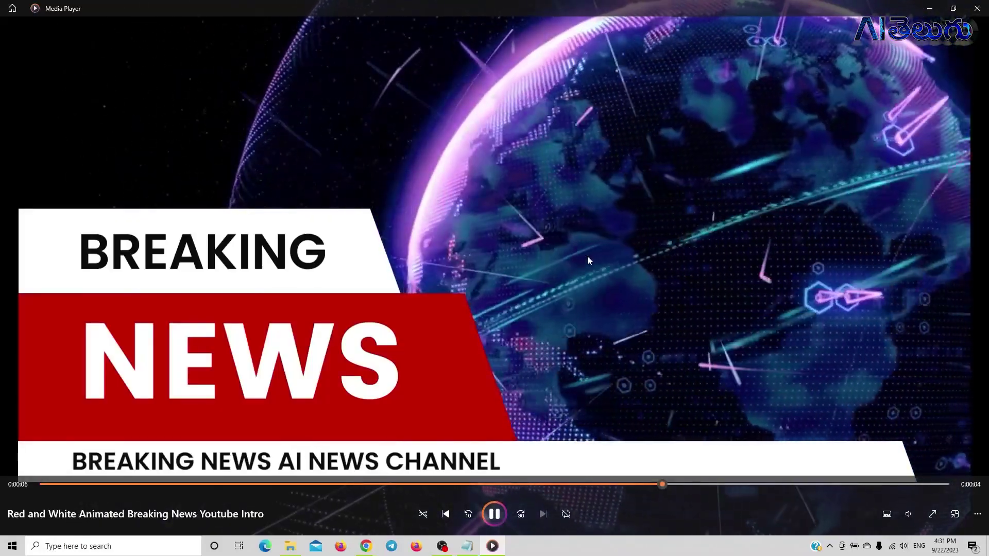
{"action": "left_click", "coordinate": [977, 8]}
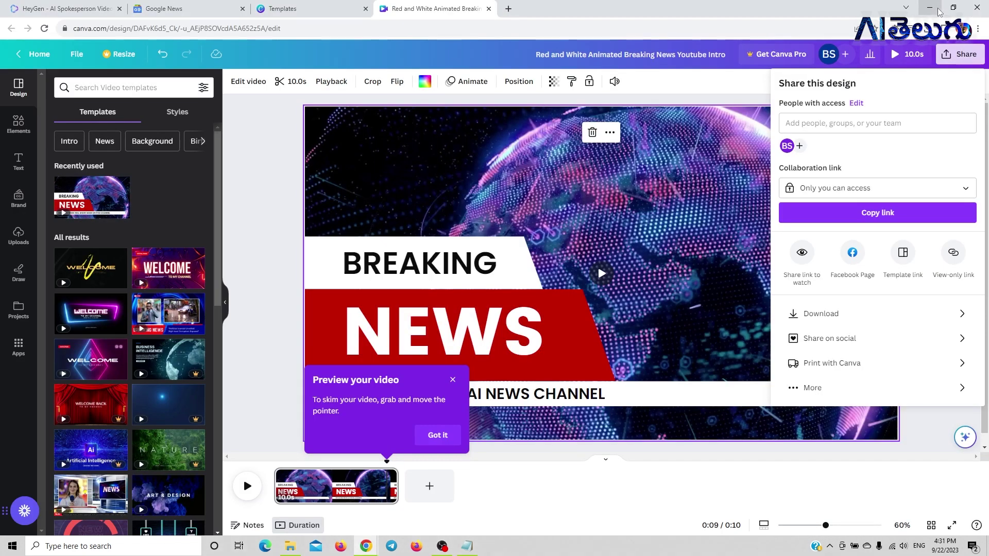
{"action": "left_click", "coordinate": [929, 5]}
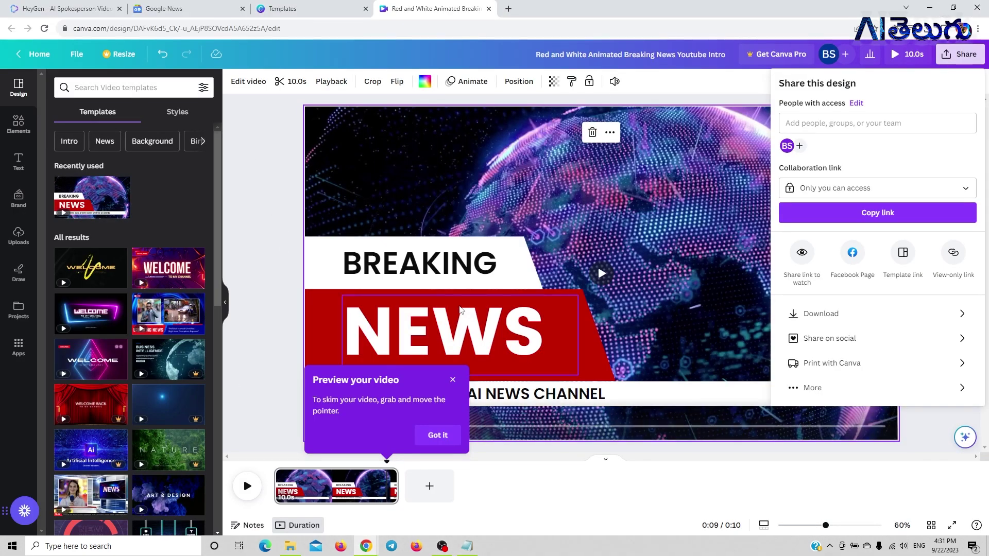
{"action": "left_click", "coordinate": [290, 546]}
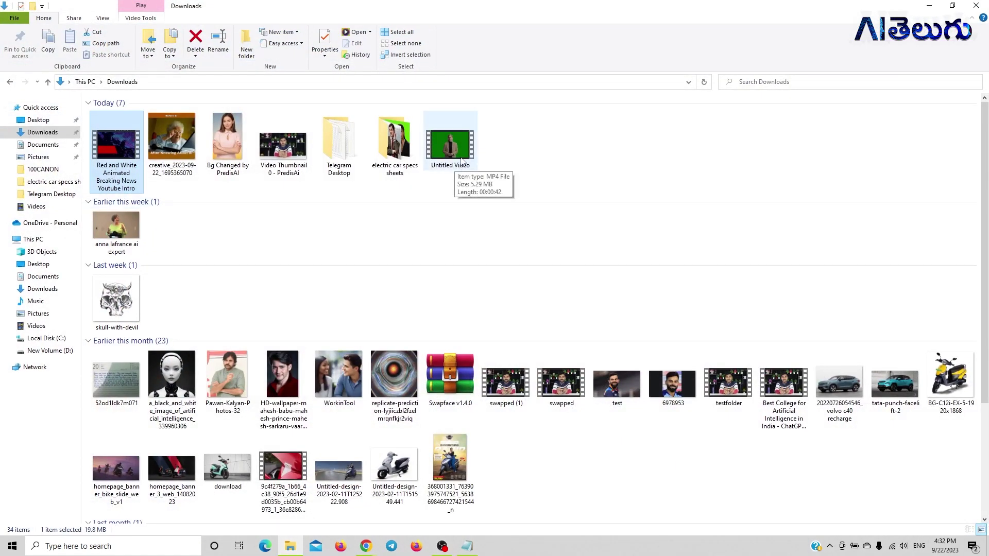
{"action": "left_click", "coordinate": [929, 6]}
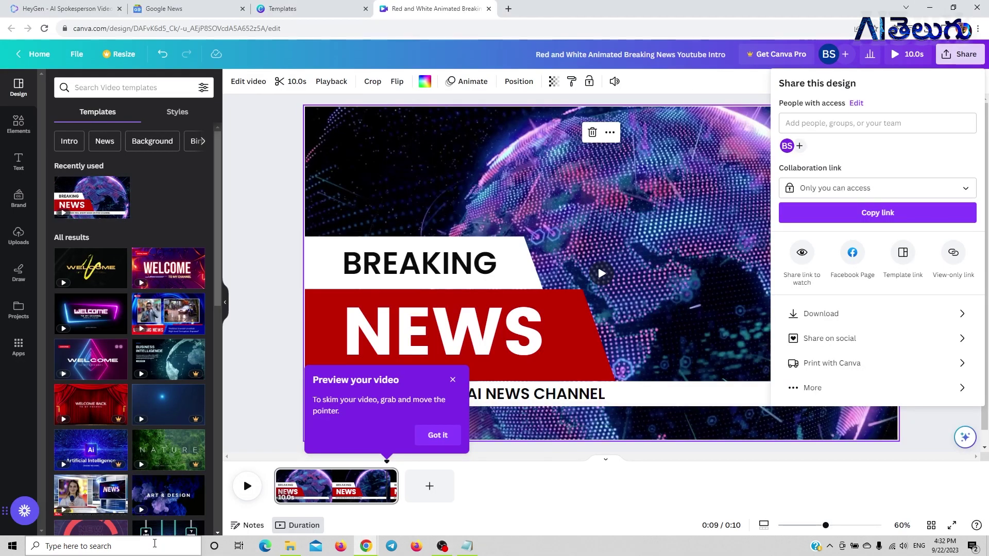
Find Wondershare Filmora9 on the computer and launch it with a new project
{"action": "left_click", "coordinate": [154, 545]}
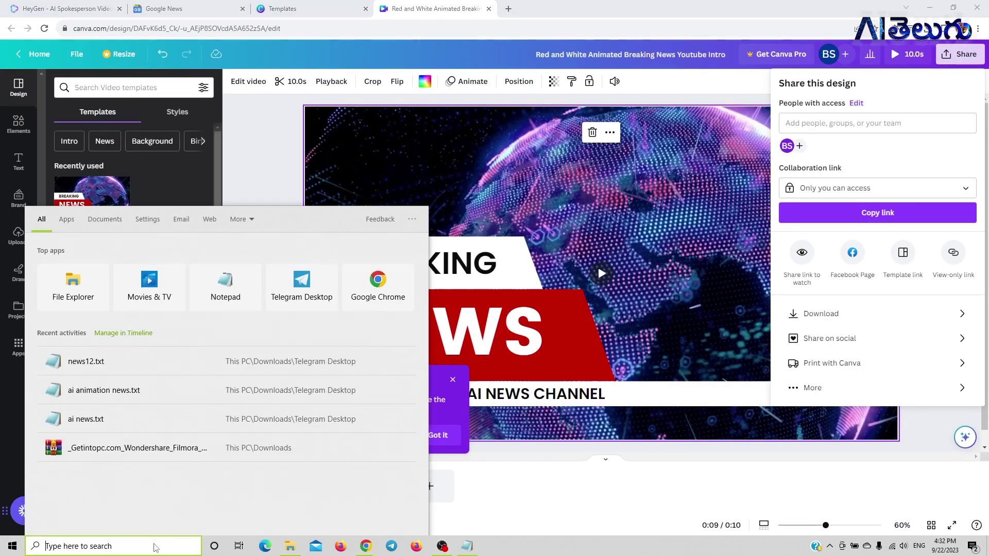
{"action": "type", "text": "WO"}
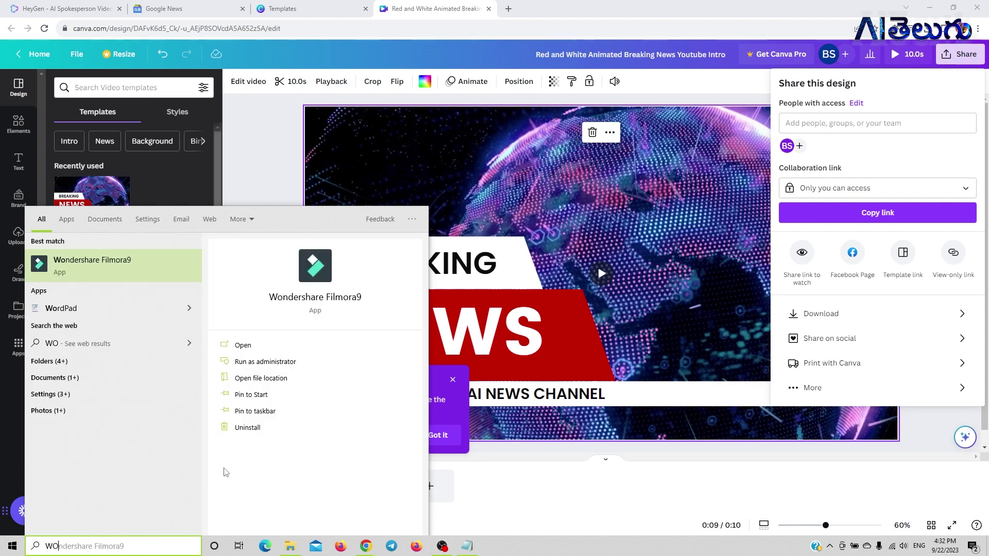
{"action": "left_click", "coordinate": [242, 345]}
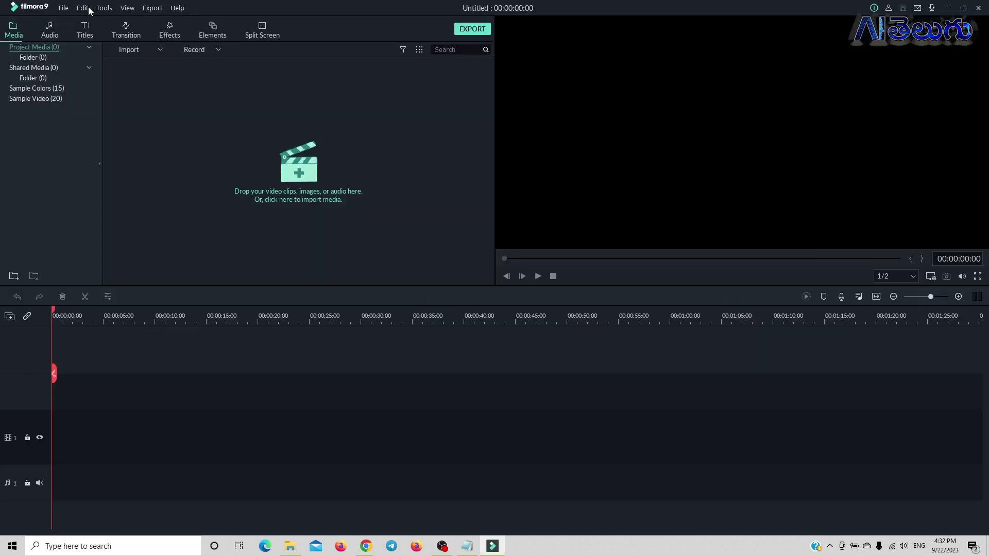
Import Untitled Video and Red and White Animated Breaking News Youtube Intro from the Downloads folder into the project media
{"action": "left_click", "coordinate": [312, 176]}
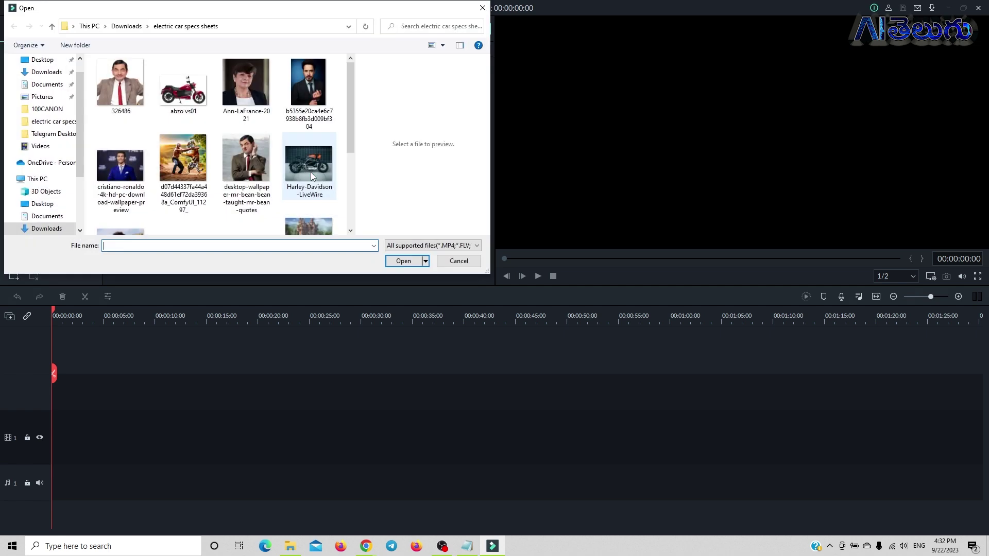
{"action": "left_click", "coordinate": [49, 27]}
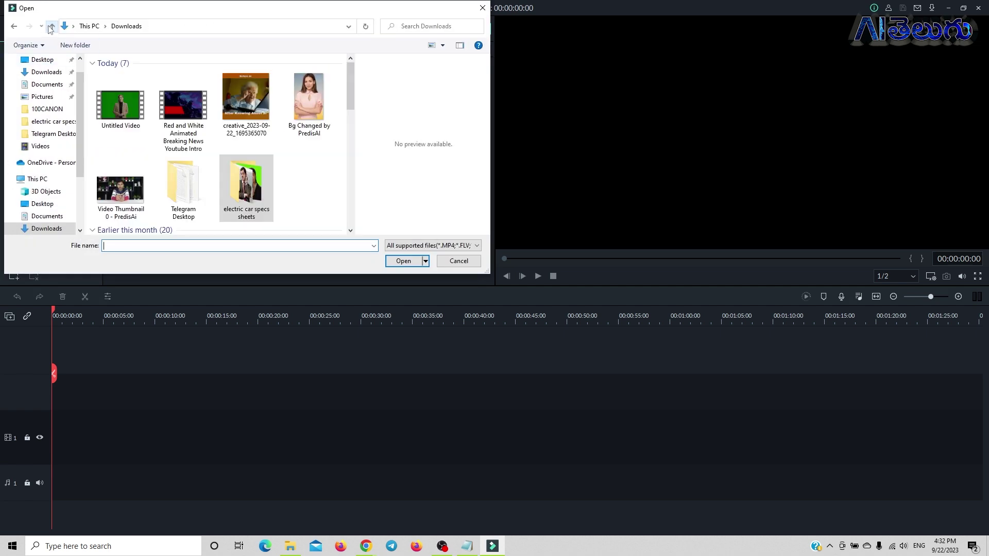
{"action": "left_click", "coordinate": [205, 121]}
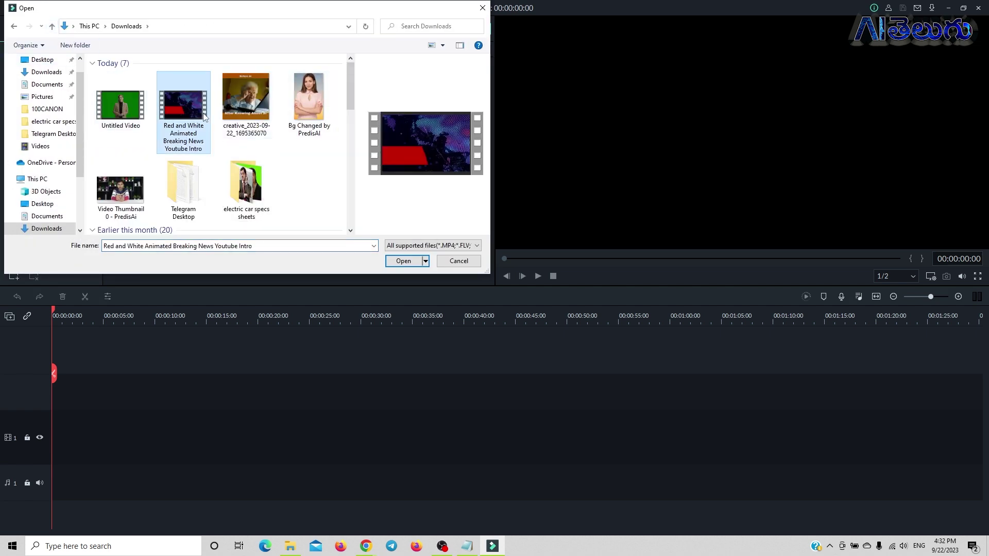
{"action": "left_click", "coordinate": [121, 106], "text": "ctrl"}
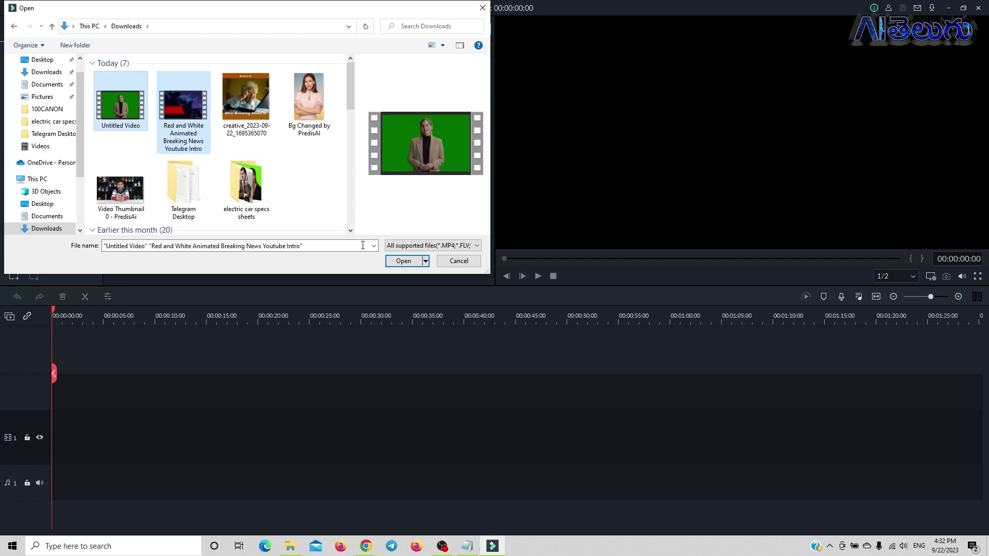
{"action": "left_click", "coordinate": [403, 260]}
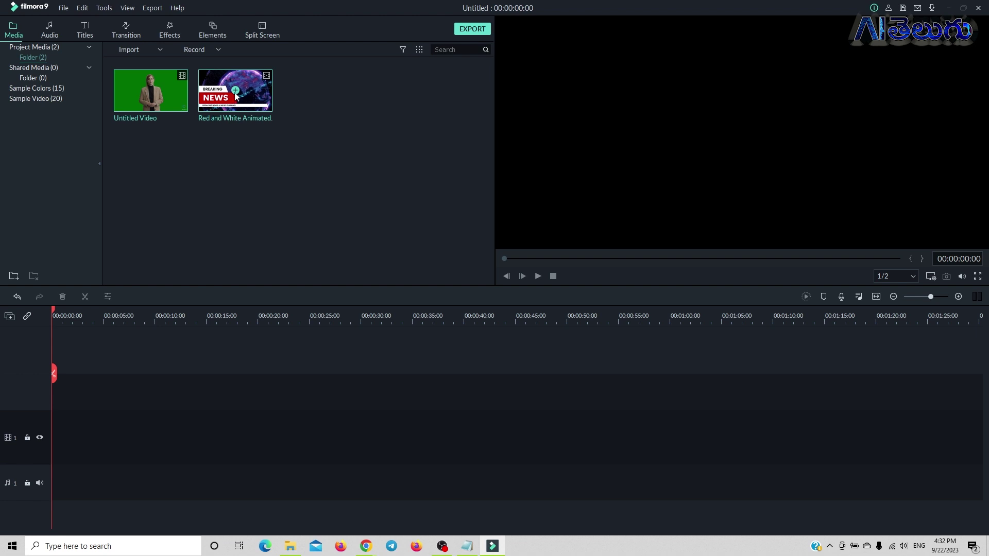
Add the Red and White breaking news intro to the timeline, followed by the Untitled Video clip
{"action": "left_click", "coordinate": [235, 91]}
{"action": "left_click", "coordinate": [501, 296]}
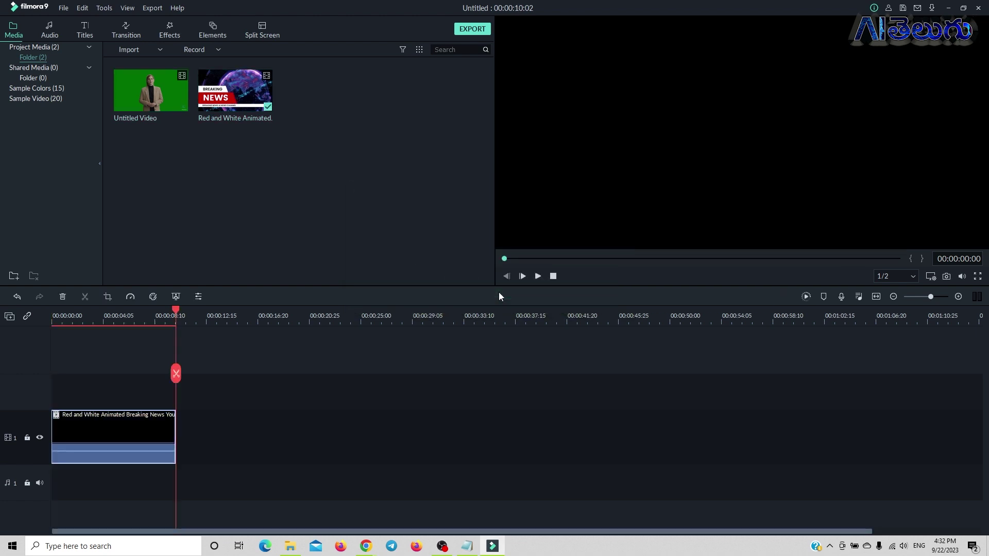
{"action": "left_click", "coordinate": [151, 93]}
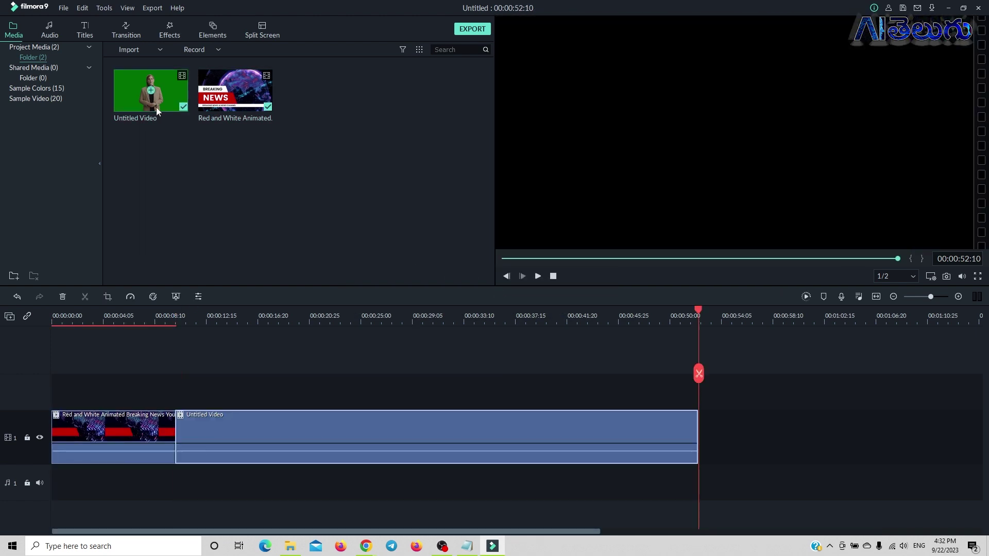
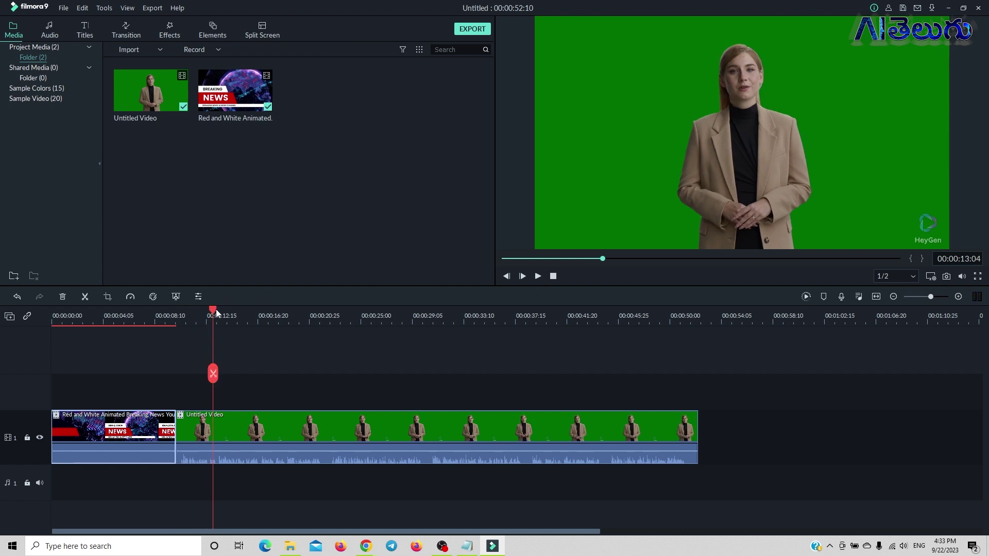
Insert a second copy of the breaking news intro at about 00:00:10:07, where the Untitled Video clip begins
{"action": "left_click_drag", "start_coordinate": [217, 310], "coordinate": [179, 369]}
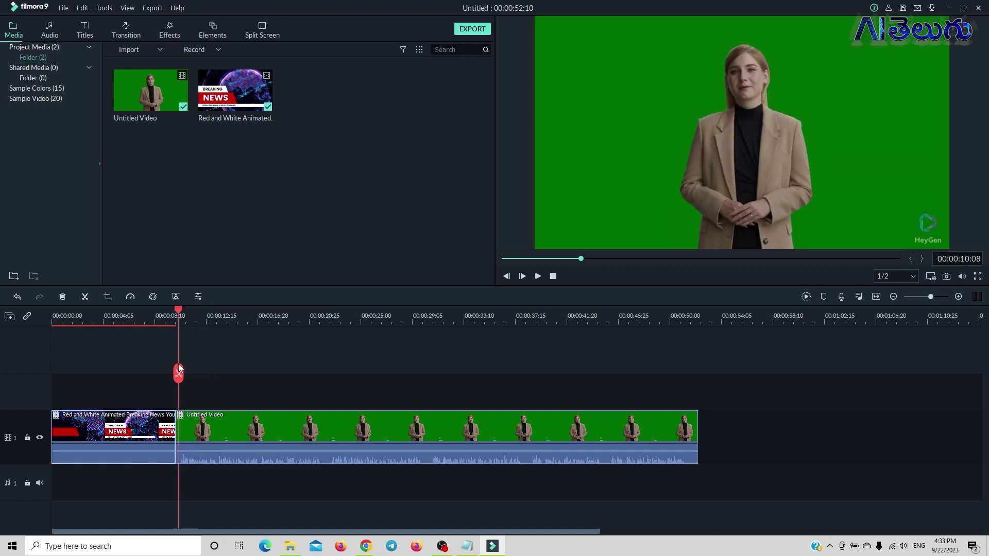
{"action": "mouse_move", "coordinate": [234, 99]}
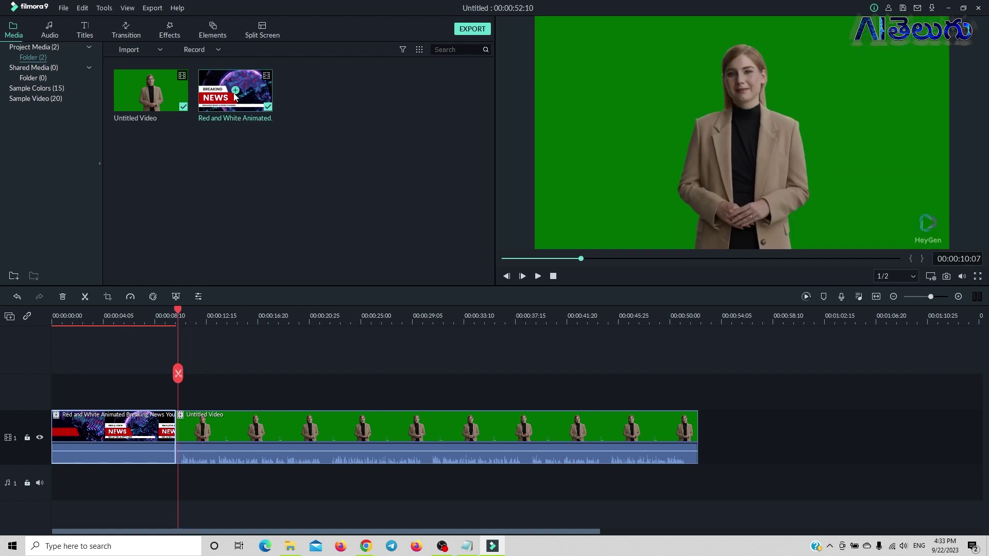
{"action": "left_click", "coordinate": [235, 92]}
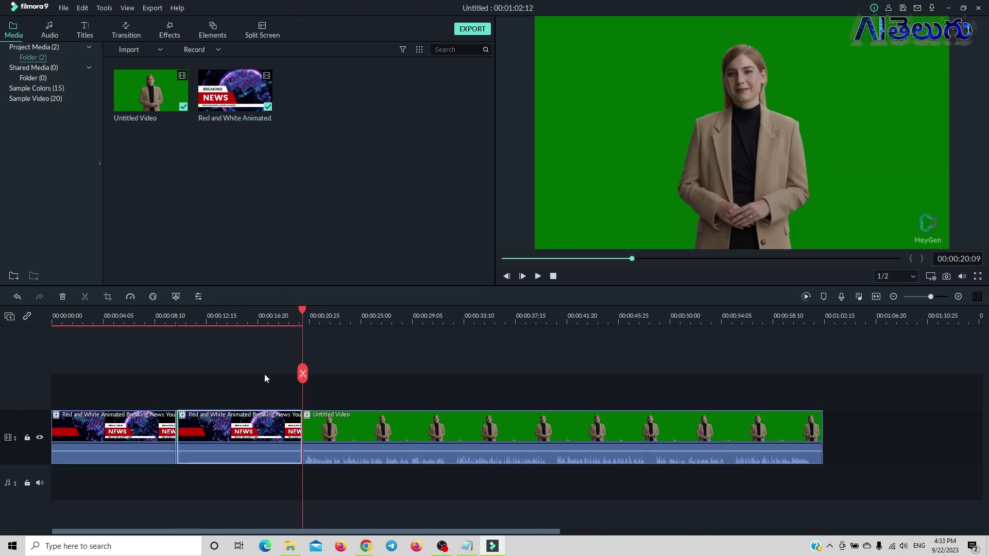
Place breaking news intro copies end to end on track 2, covering the Untitled Video clip from about 00:00:10:07 to its end at 00:00:52:10
{"action": "mouse_move", "coordinate": [218, 420]}
{"action": "left_mouse_down"}
{"action": "mouse_move", "coordinate": [220, 371]}
{"action": "mouse_move", "coordinate": [225, 425]}
{"action": "left_mouse_up"}
{"action": "key", "text": "ctrl+v"}
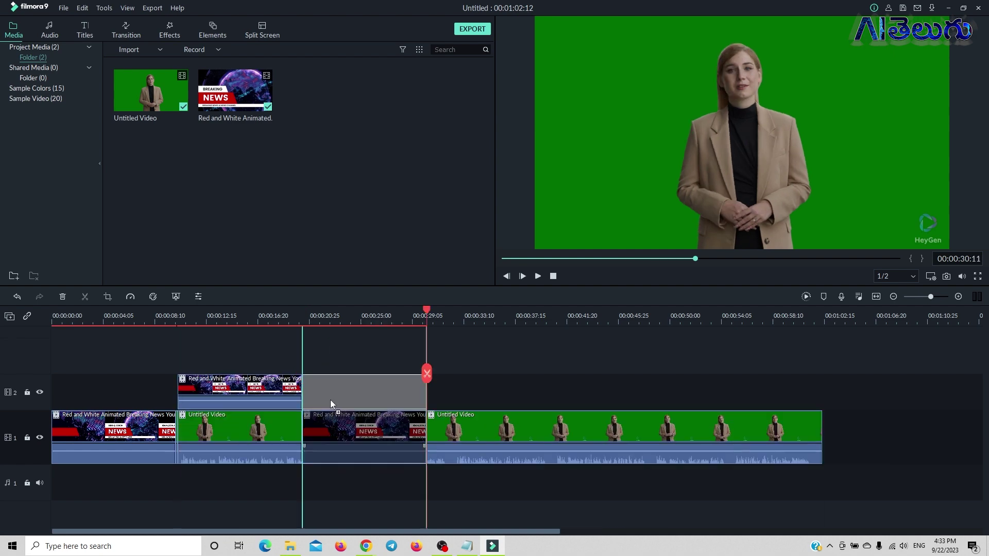
{"action": "key", "text": "ctrl+z"}
{"action": "key", "text": "Delete"}
{"action": "key", "text": "ctrl+v"}
{"action": "key", "text": "ctrl+v"}
{"action": "key", "text": "ctrl+v"}
{"action": "key", "text": "ctrl+v"}
{"action": "left_click_drag", "start_coordinate": [675, 312], "coordinate": [195, 346]}
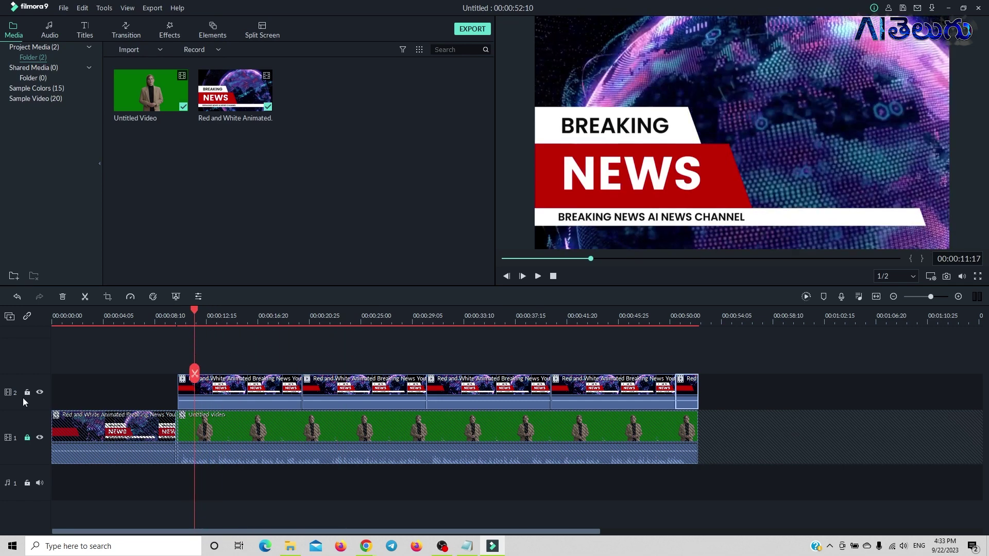
Unlock video track 1 and move the Untitled Video clip straight up to track 3, above the breaking news copies
{"action": "left_click", "coordinate": [26, 438]}
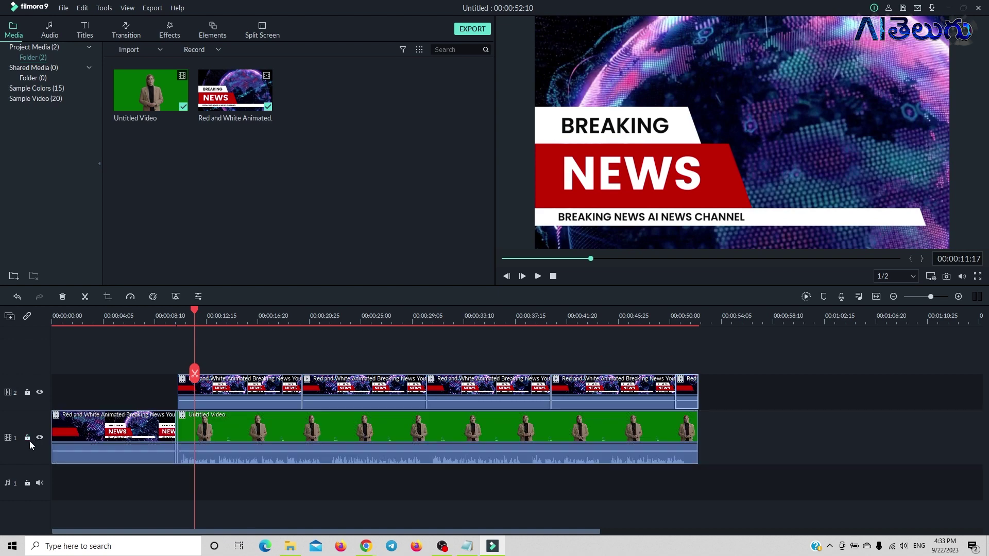
{"action": "double_click", "coordinate": [237, 428]}
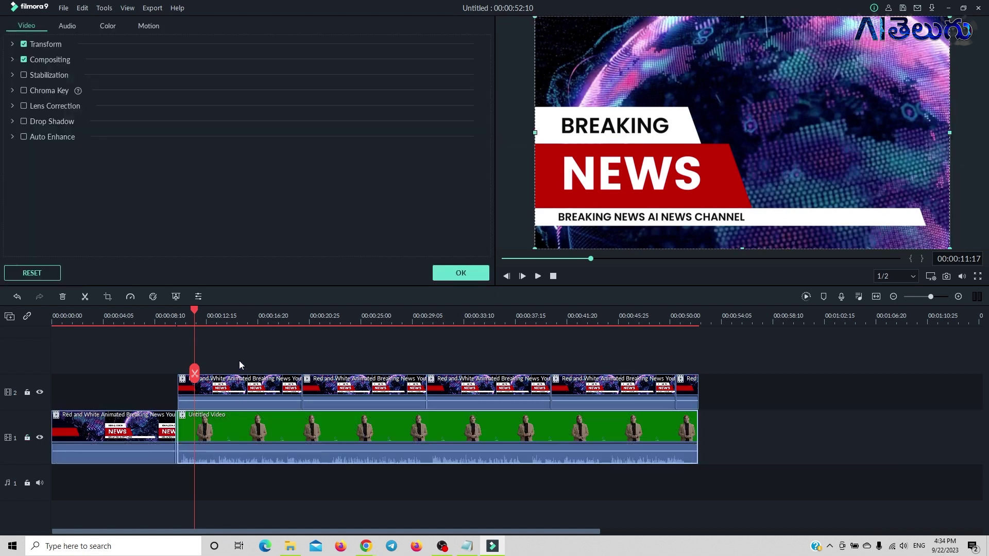
{"action": "left_click_drag", "start_coordinate": [331, 442], "coordinate": [345, 366]}
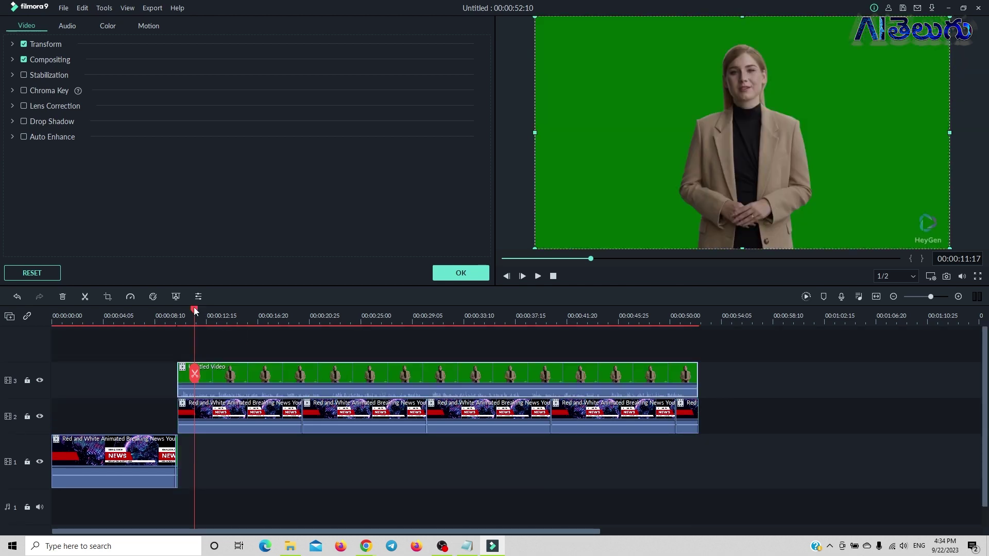
{"action": "left_click_drag", "start_coordinate": [195, 309], "coordinate": [228, 335]}
{"action": "left_click", "coordinate": [461, 273]}
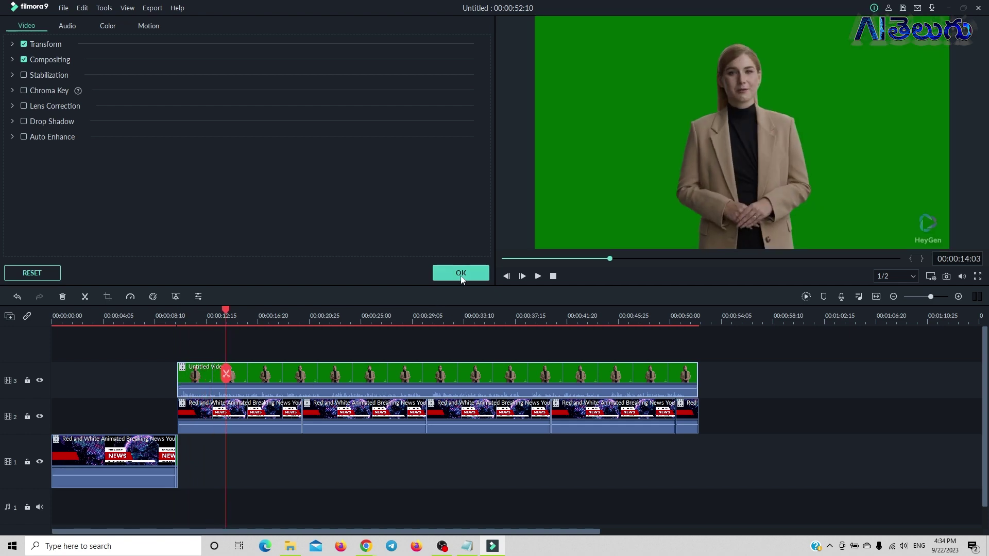
Apply the Green Screen effect to the Untitled Video clip on track 3
{"action": "right_click", "coordinate": [326, 369]}
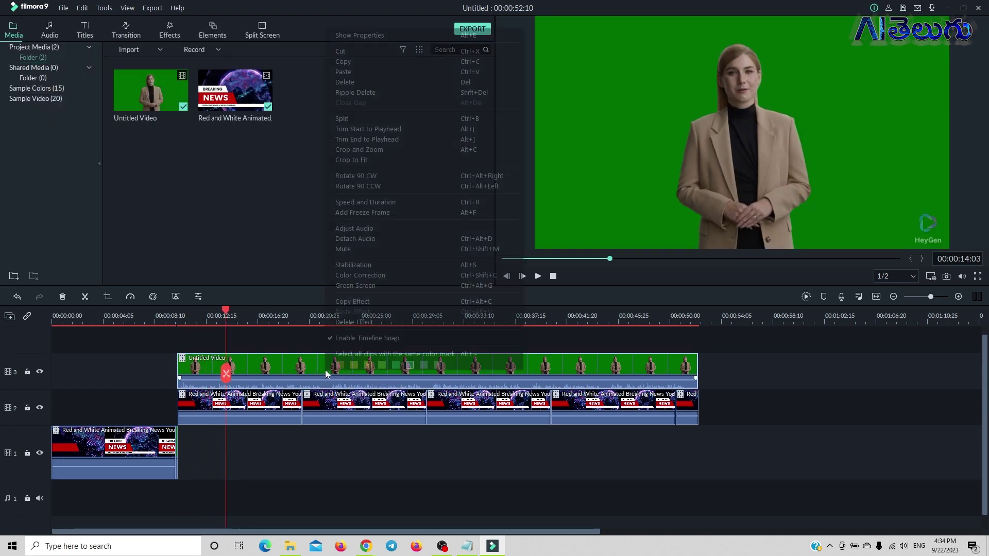
{"action": "left_click", "coordinate": [362, 284]}
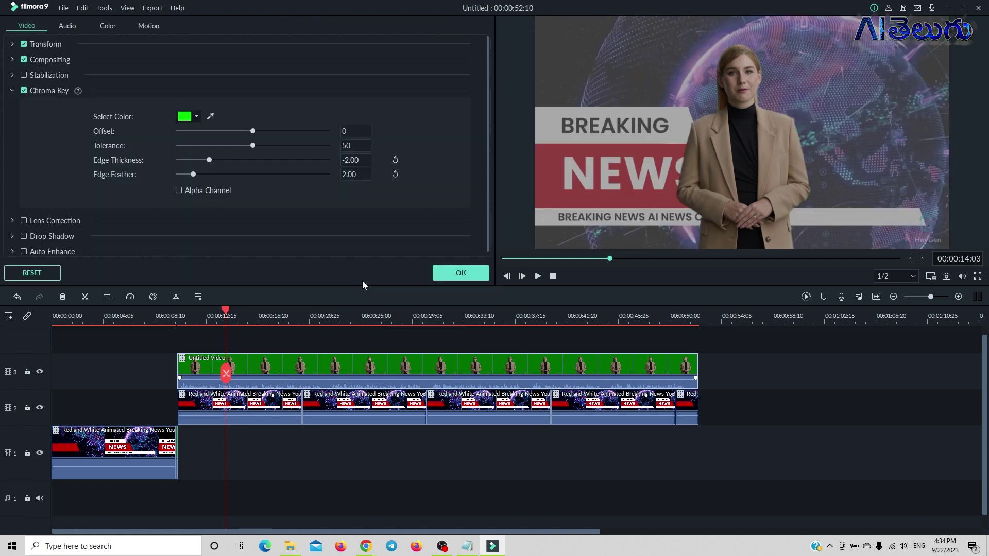
{"action": "left_click", "coordinate": [734, 398]}
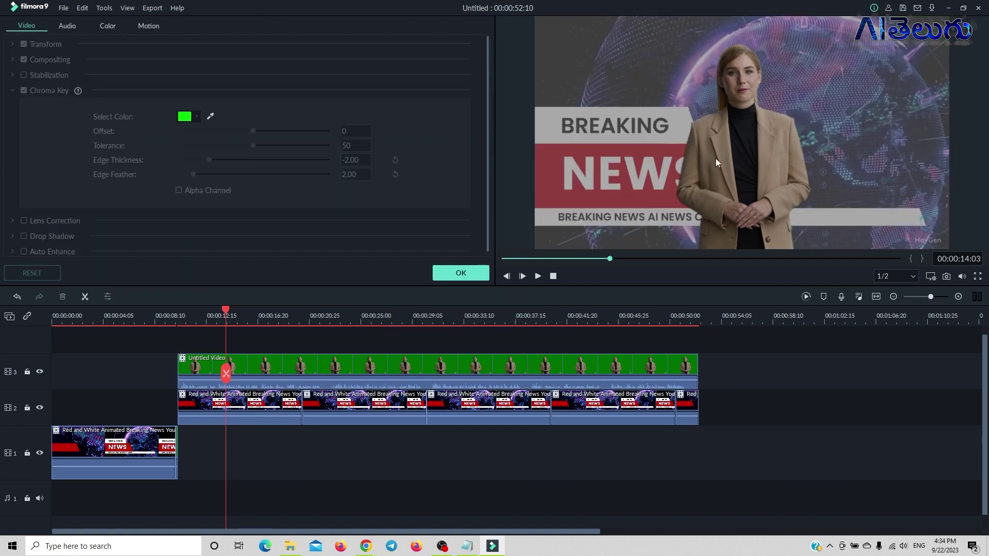
{"action": "left_click", "coordinate": [462, 275]}
{"action": "mouse_move", "coordinate": [230, 314]}
{"action": "left_mouse_down"}
{"action": "mouse_move", "coordinate": [177, 299]}
{"action": "mouse_move", "coordinate": [303, 333]}
{"action": "mouse_move", "coordinate": [232, 324]}
{"action": "left_mouse_up"}
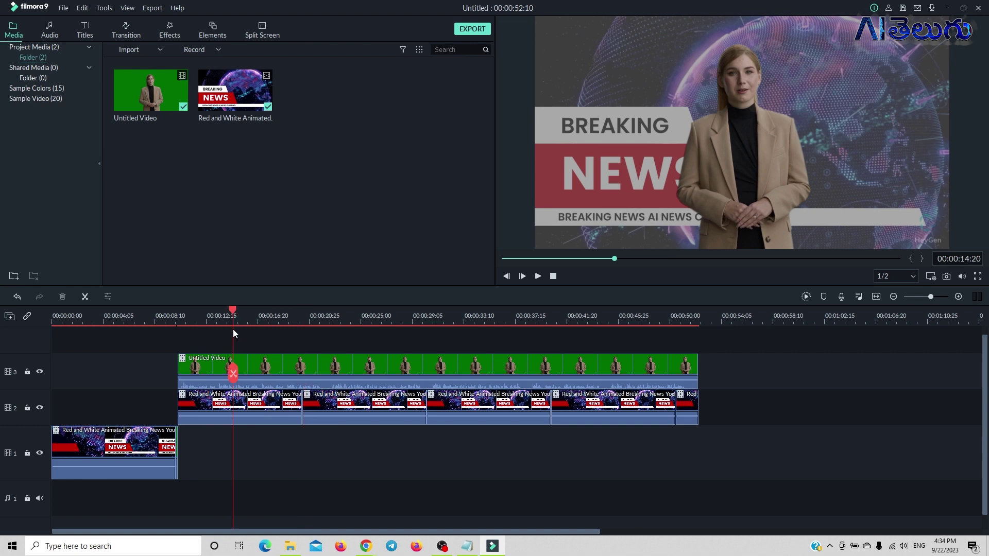
Refine the Untitled Video clip's chroma key with offset 22, tolerance 51 and edge thickness -0.94
{"action": "left_click", "coordinate": [302, 361]}
{"action": "right_click", "coordinate": [302, 360]}
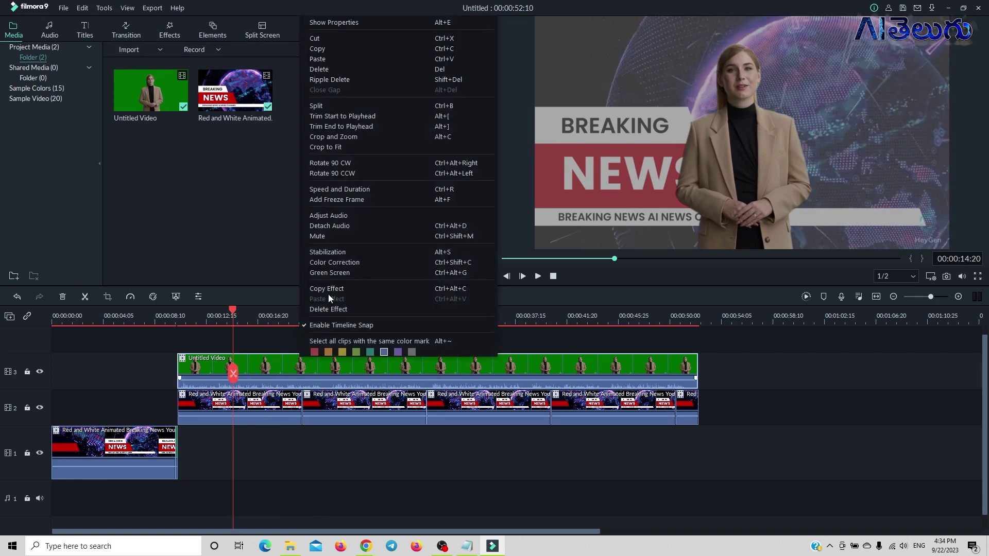
{"action": "left_click", "coordinate": [341, 271]}
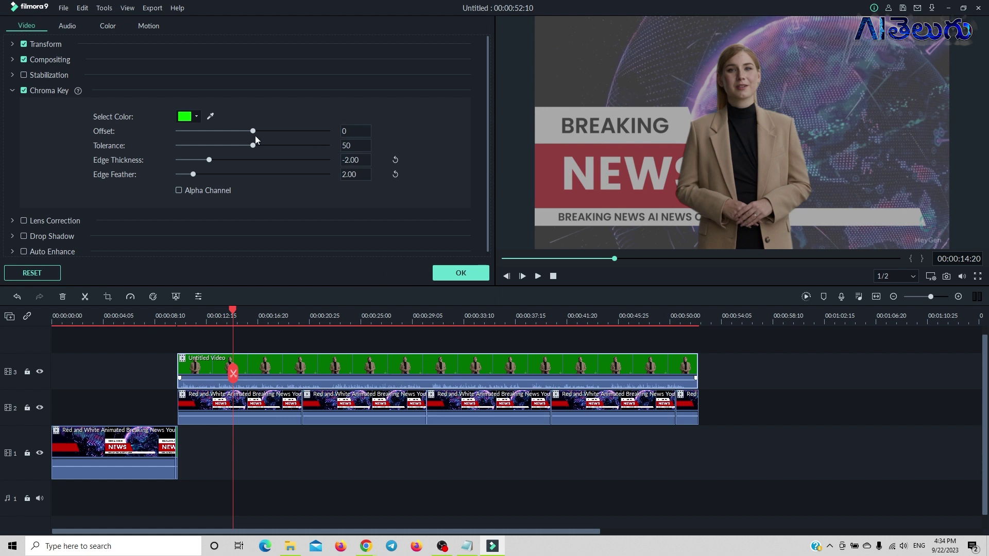
{"action": "left_click_drag", "start_coordinate": [251, 147], "coordinate": [270, 141]}
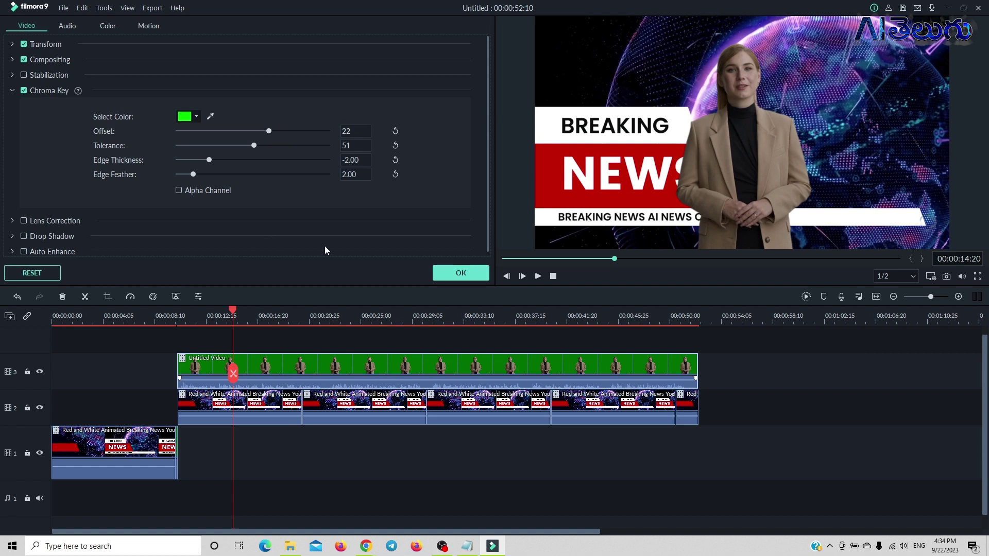
{"action": "left_click_drag", "start_coordinate": [210, 163], "coordinate": [219, 166]}
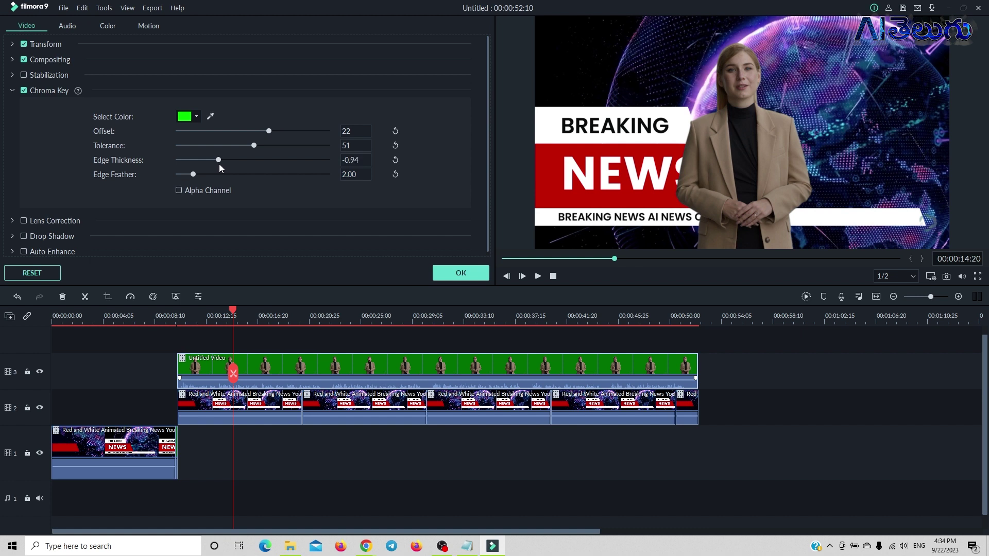
{"action": "left_click", "coordinate": [439, 274]}
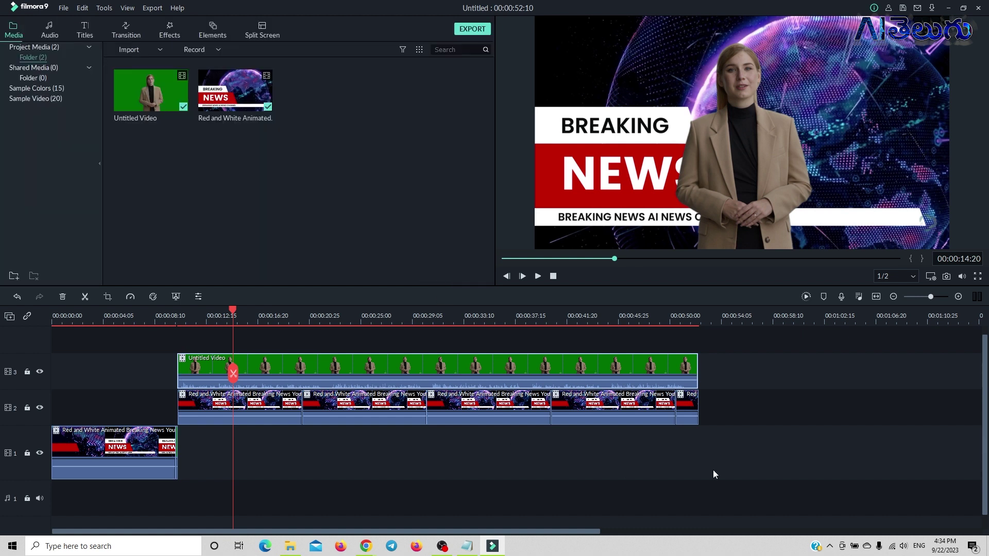
Play the keyed avatar over the breaking news background from about 00:00:10:13 to 00:00:19:01
{"action": "left_click_drag", "start_coordinate": [215, 313], "coordinate": [180, 372]}
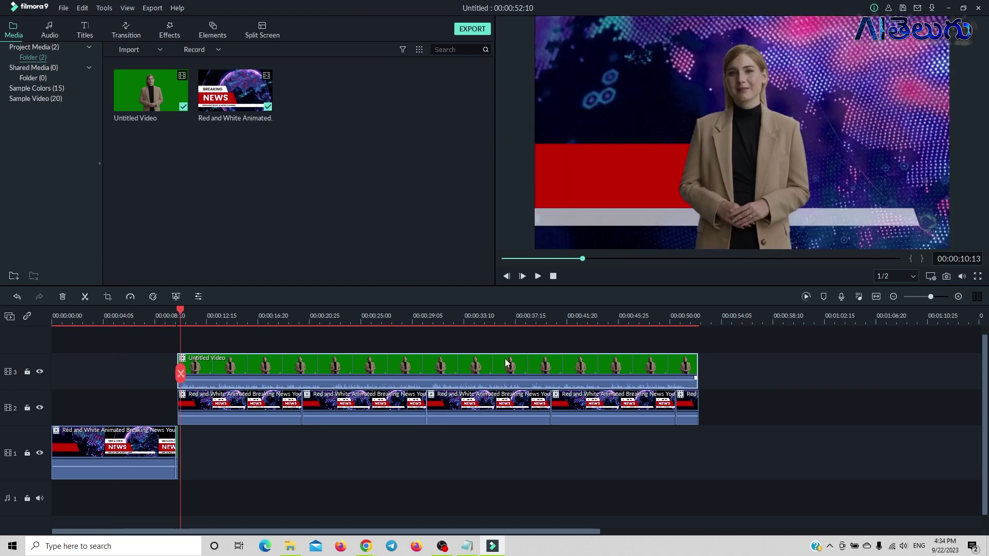
{"action": "left_click", "coordinate": [538, 277]}
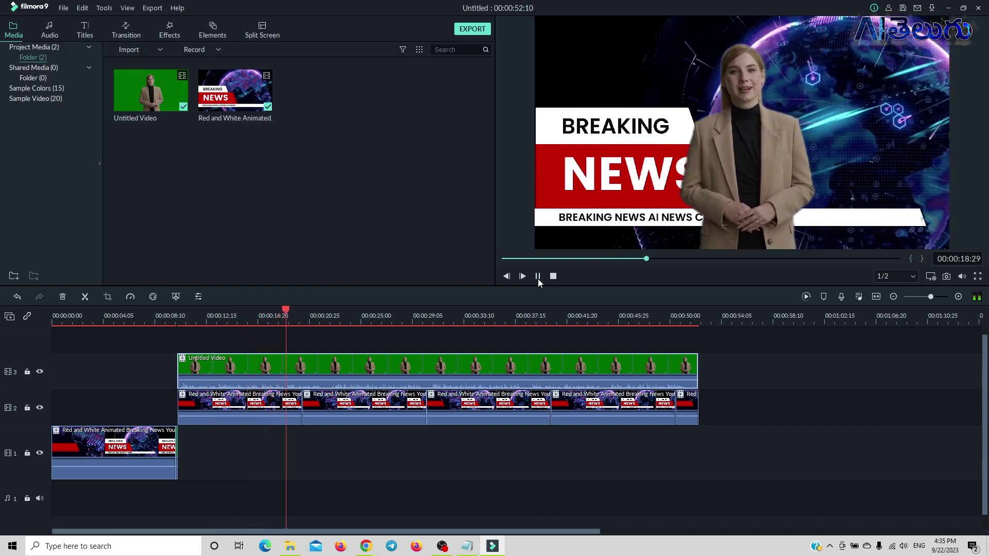
{"action": "left_click", "coordinate": [538, 277]}
Move the avatar to the right in the frame so it stands clear of the BREAKING NEWS headline
{"action": "left_click", "coordinate": [722, 151]}
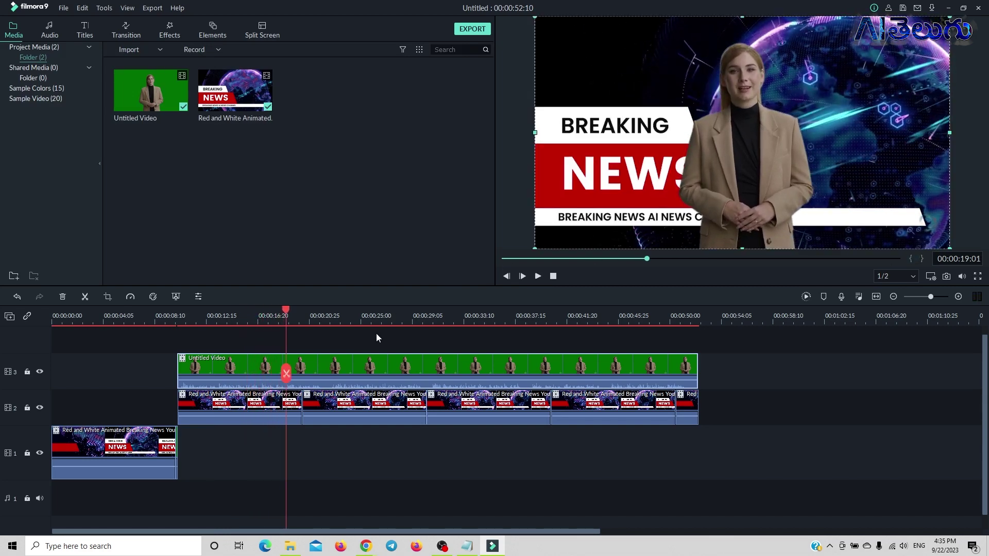
{"action": "left_click_drag", "start_coordinate": [709, 164], "coordinate": [792, 168]}
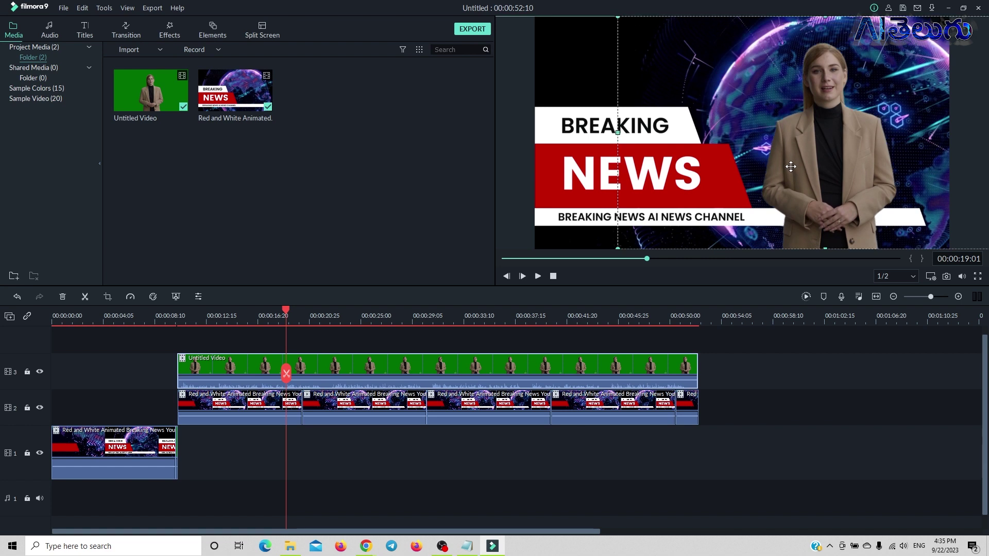
{"action": "left_click", "coordinate": [796, 428]}
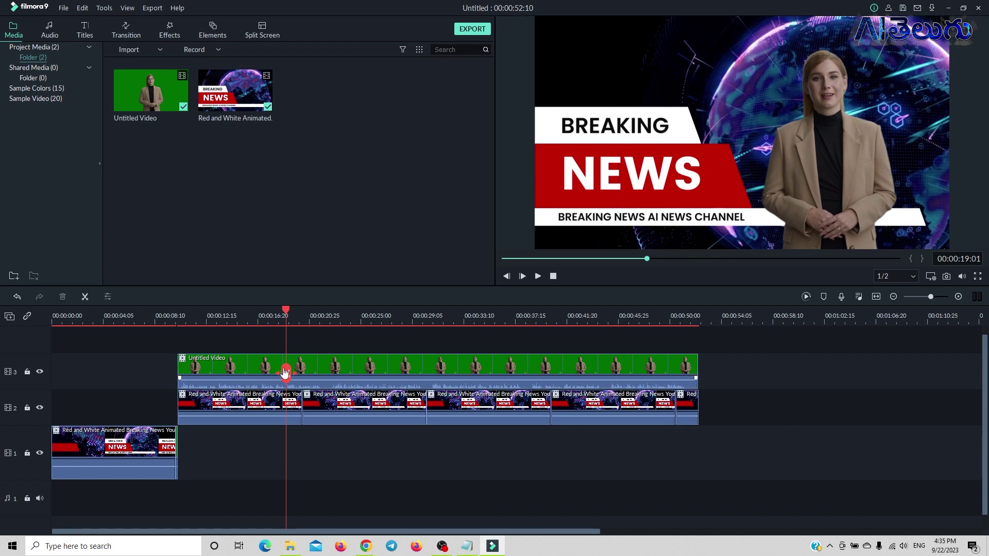
Preview the composite in full screen from about 00:00:11:06, then stop playback at about 00:00:23:09
{"action": "left_click_drag", "start_coordinate": [287, 309], "coordinate": [190, 320]}
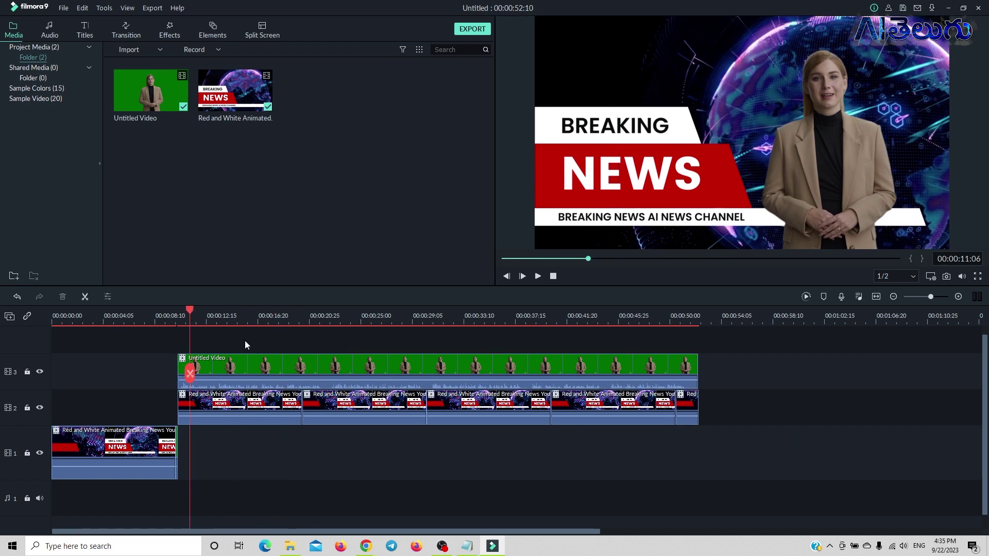
{"action": "left_click", "coordinate": [977, 276]}
{"action": "key", "text": "space"}
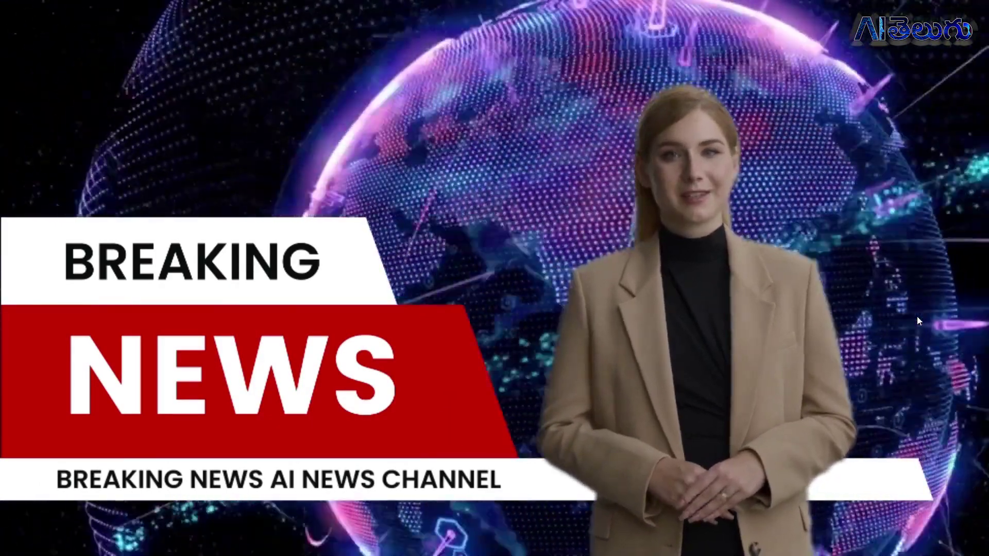
{"action": "key", "text": "Escape"}
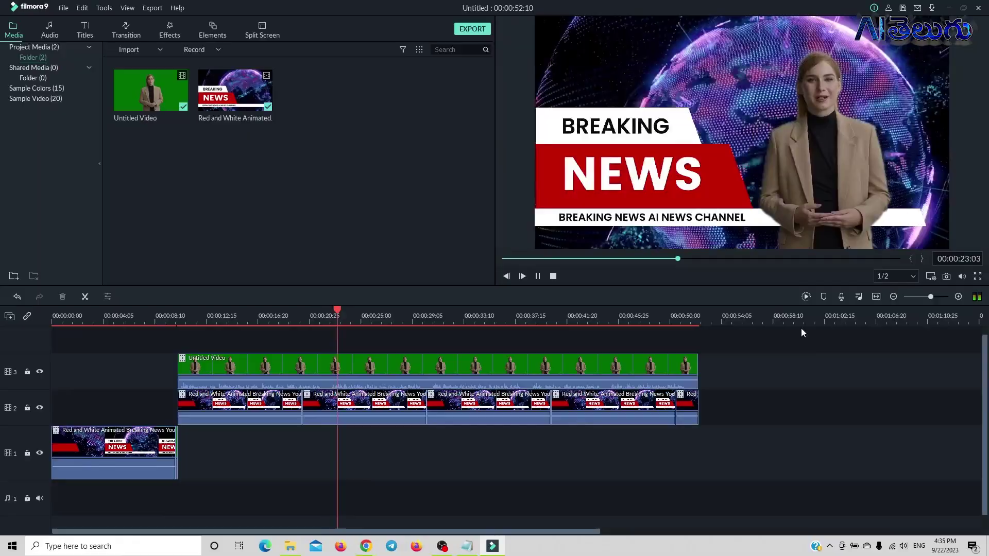
{"action": "left_click", "coordinate": [538, 276]}
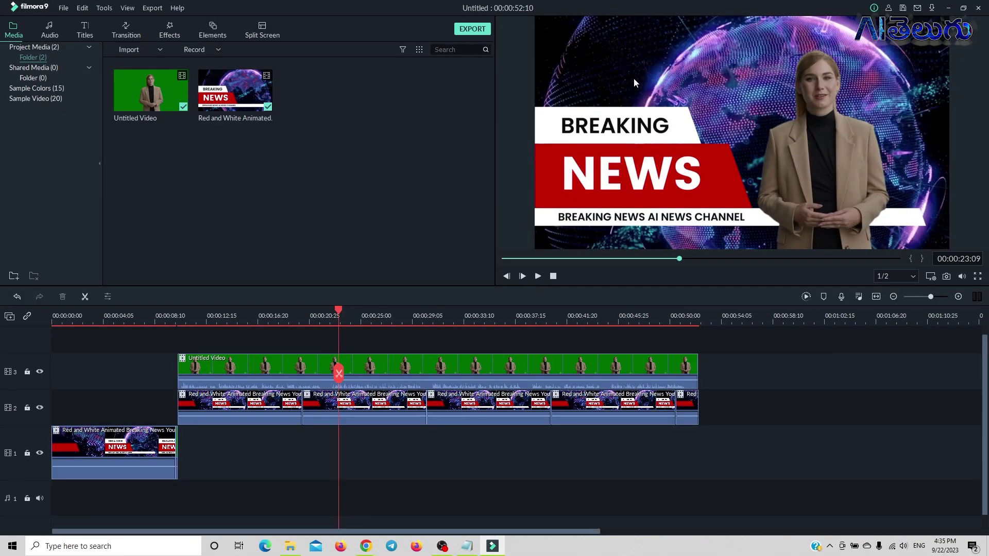
{"action": "right_click", "coordinate": [383, 378]}
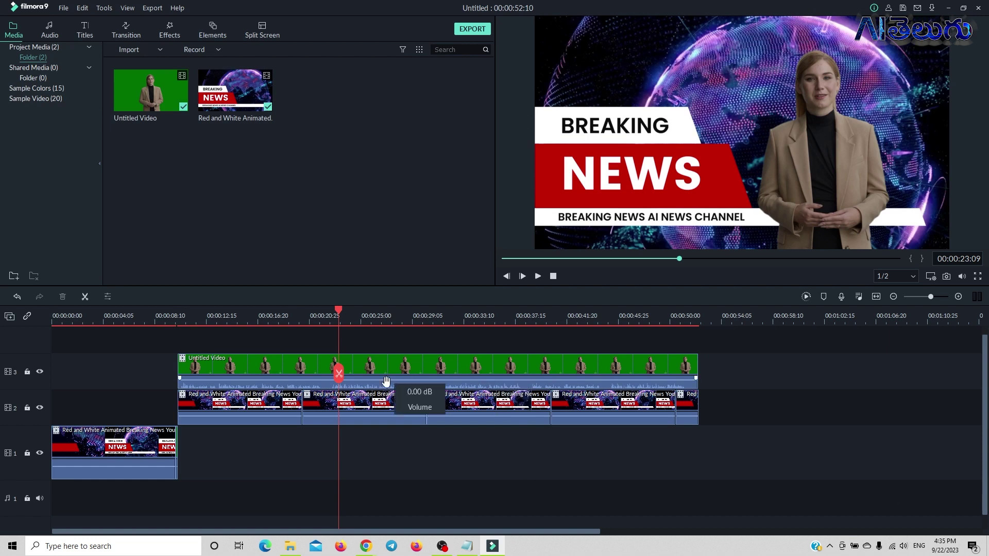
{"action": "left_click", "coordinate": [347, 342]}
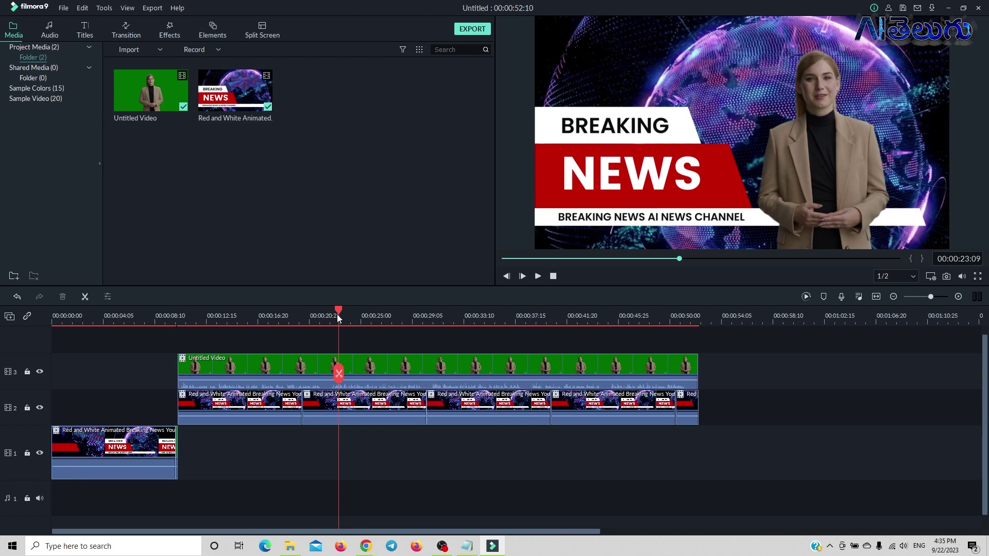
{"action": "left_click_drag", "start_coordinate": [337, 312], "coordinate": [191, 347]}
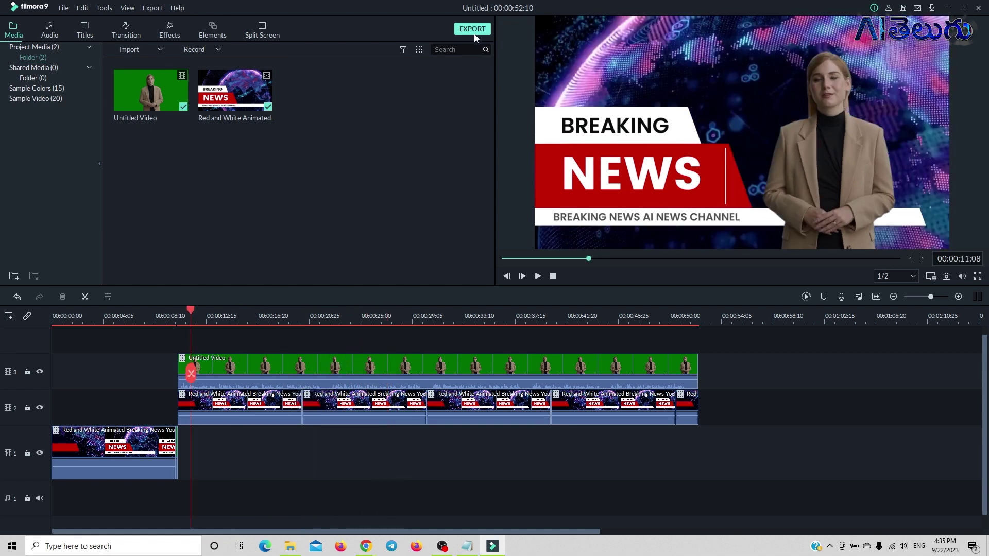
Export the project to the computer as an MP4 file named NEWS VIDEO
{"action": "left_click", "coordinate": [472, 30]}
{"action": "triple_click", "coordinate": [464, 187]}
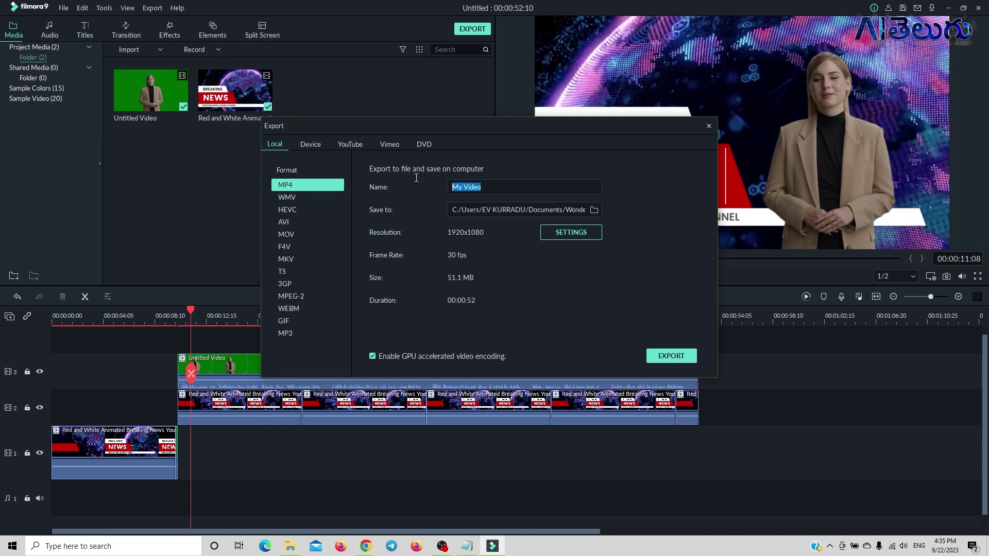
{"action": "type", "text": "NEWS VIDEO"}
{"action": "left_click", "coordinate": [666, 357]}
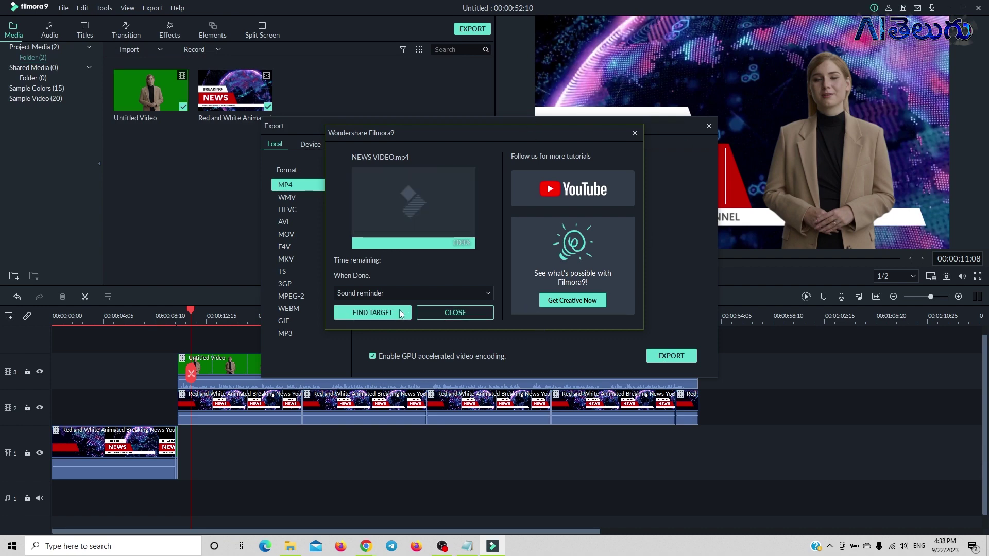
Open the exported NEWS VIDEO from its output folder and skip ahead to the part with the avatar
{"action": "left_click", "coordinate": [401, 313]}
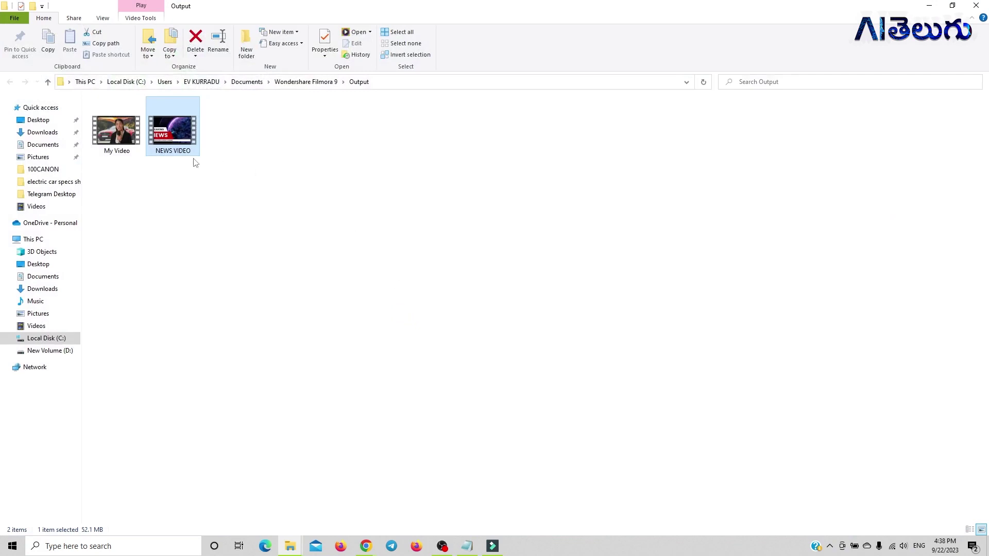
{"action": "double_click", "coordinate": [163, 133]}
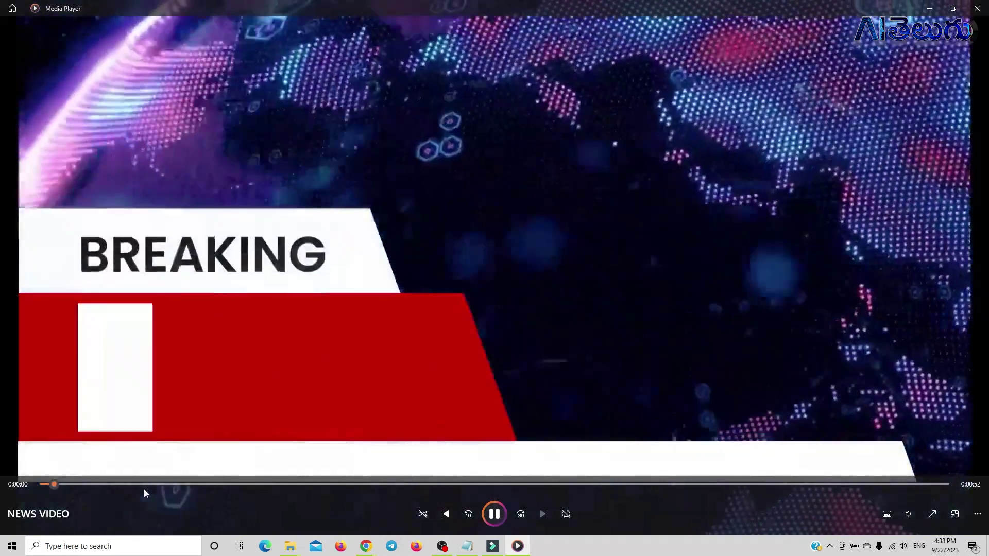
{"action": "left_click", "coordinate": [198, 484]}
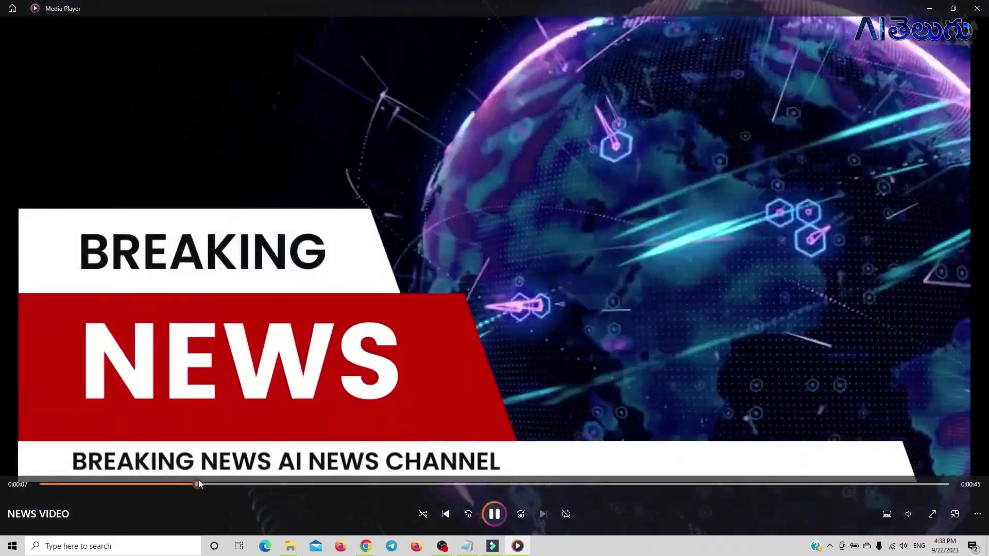
{"action": "left_click", "coordinate": [250, 484]}
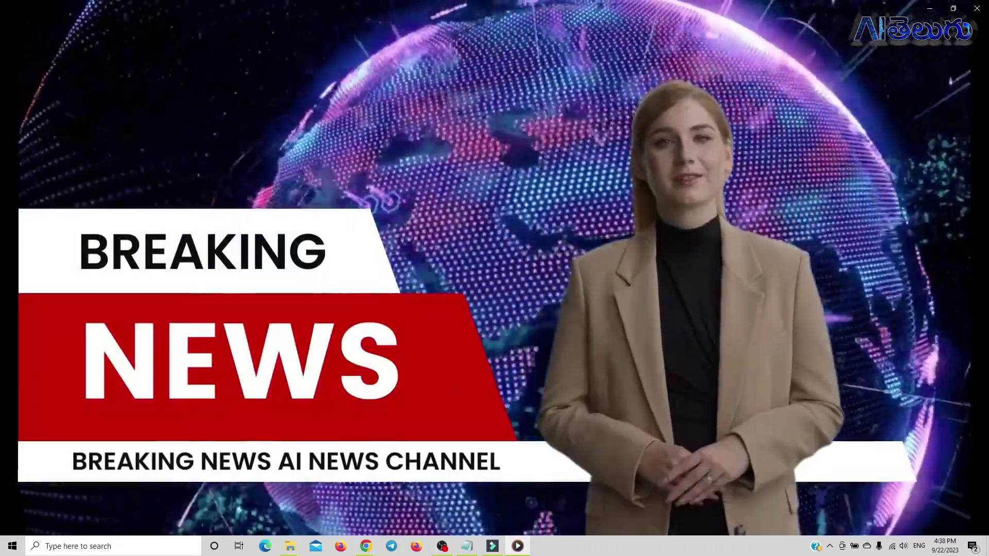
Raise the system volume to 76 while NEWS VIDEO is playing
{"action": "key", "text": "XF86AudioLowerVolume"}
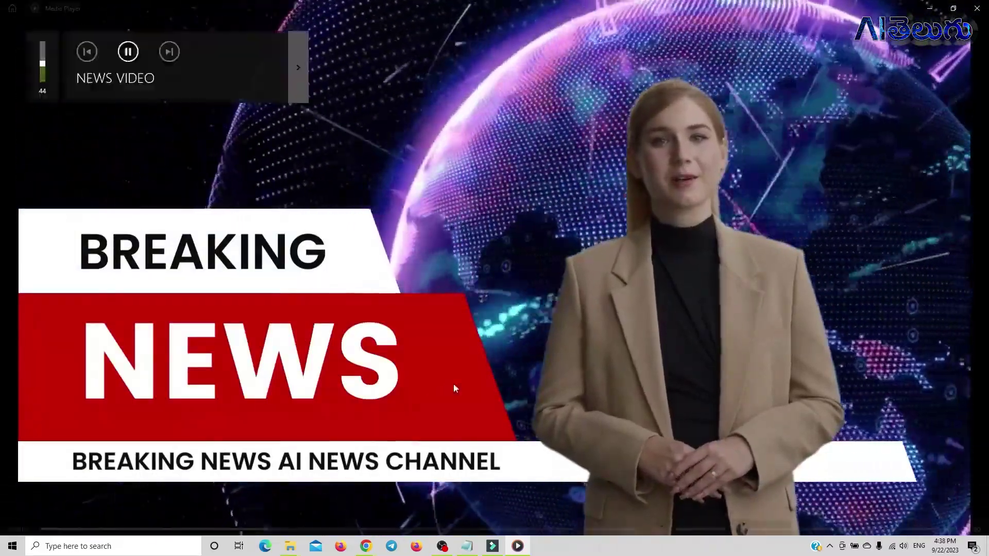
{"action": "key", "text": "XF86AudioRaiseVolume"}
{"action": "key", "text": "XF86AudioRaiseVolume"}
{"action": "key", "text": "XF86AudioRaiseVolume"}
{"action": "key", "text": "XF86AudioRaiseVolume"}
{"action": "key", "text": "XF86AudioRaiseVolume"}
{"action": "key", "text": "XF86AudioRaiseVolume"}
{"action": "key", "text": "XF86AudioRaiseVolume"}
{"action": "key", "text": "XF86AudioRaiseVolume"}
{"action": "key", "text": "XF86AudioRaiseVolume"}
{"action": "key", "text": "XF86AudioRaiseVolume"}
{"action": "key", "text": "XF86AudioRaiseVolume"}
{"action": "key", "text": "XF86AudioRaiseVolume"}
{"action": "key", "text": "XF86AudioRaiseVolume"}
{"action": "key", "text": "XF86AudioRaiseVolume"}
{"action": "key", "text": "XF86AudioRaiseVolume"}
{"action": "key", "text": "XF86AudioRaiseVolume"}
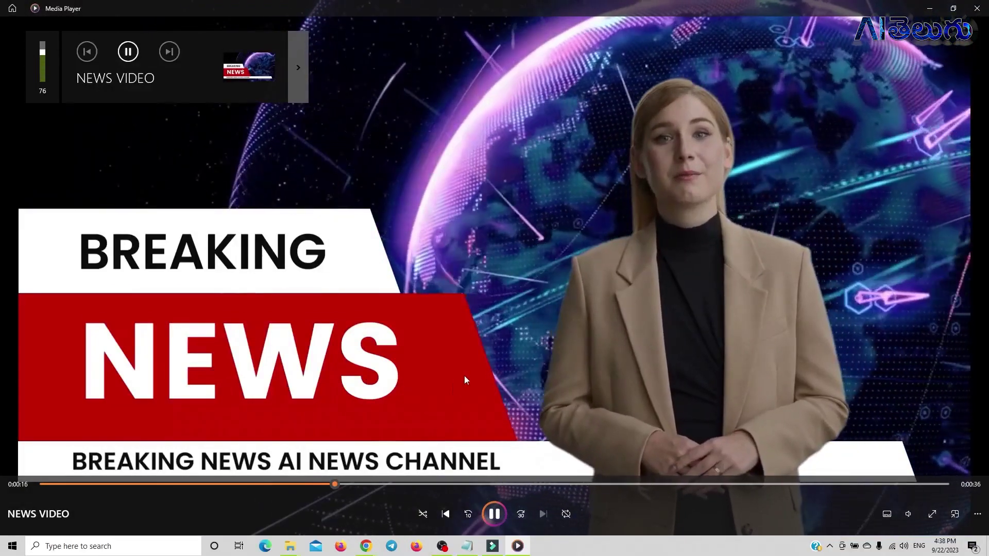